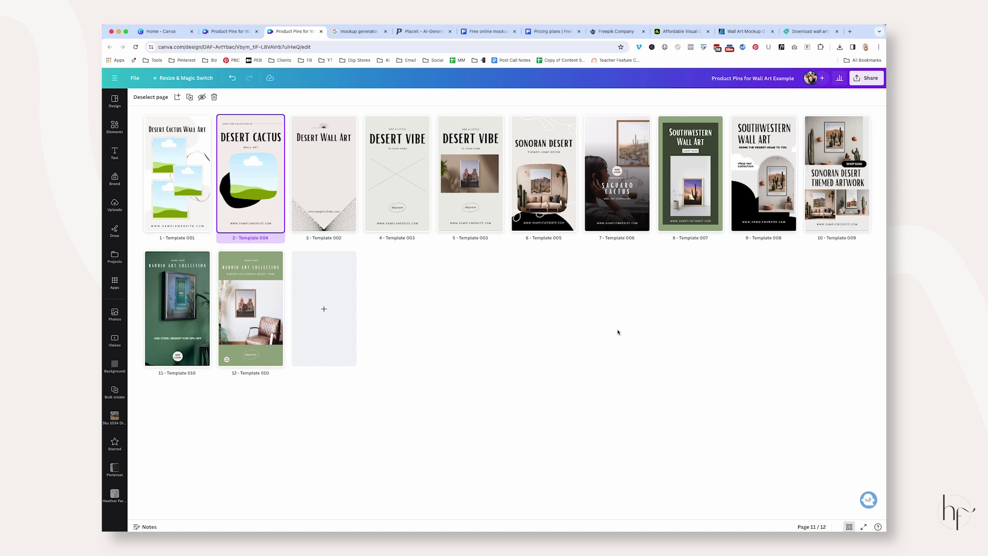
Select the blank Desert Wall Art pin on page 3 and open the Mockups app
left_click(115, 282)
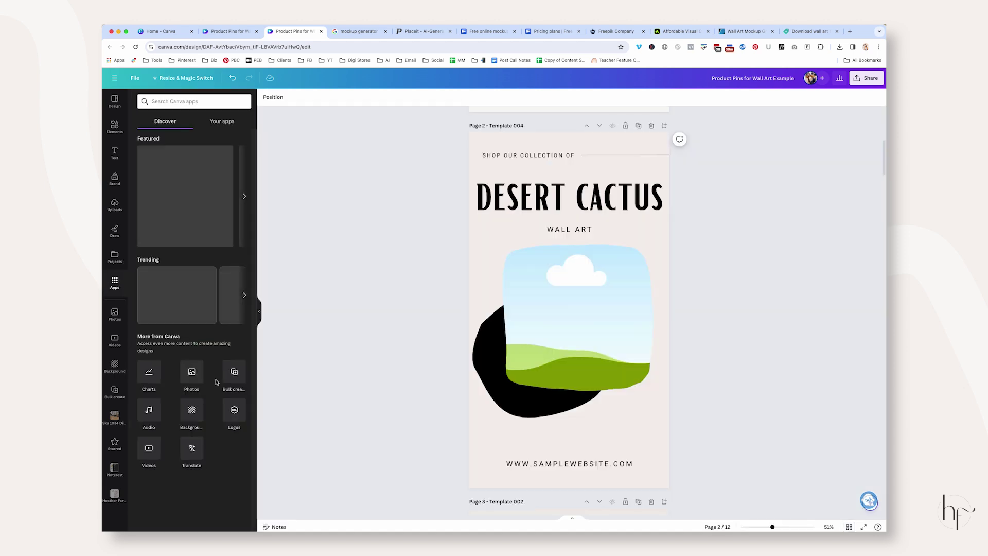
scroll(703, 309, "up", 5)
scroll(704, 328, "down", 12)
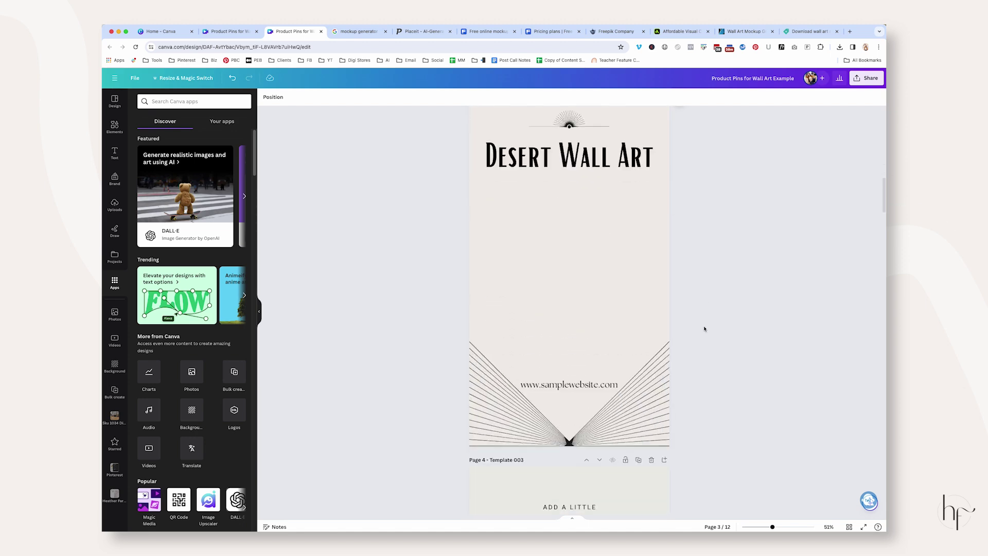
left_click(558, 289)
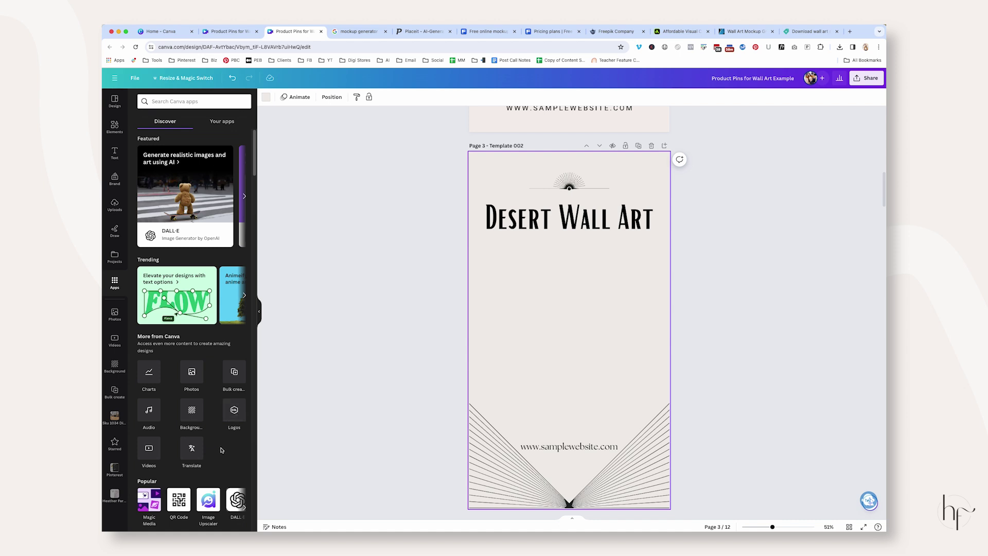
scroll(222, 450, "down", 4)
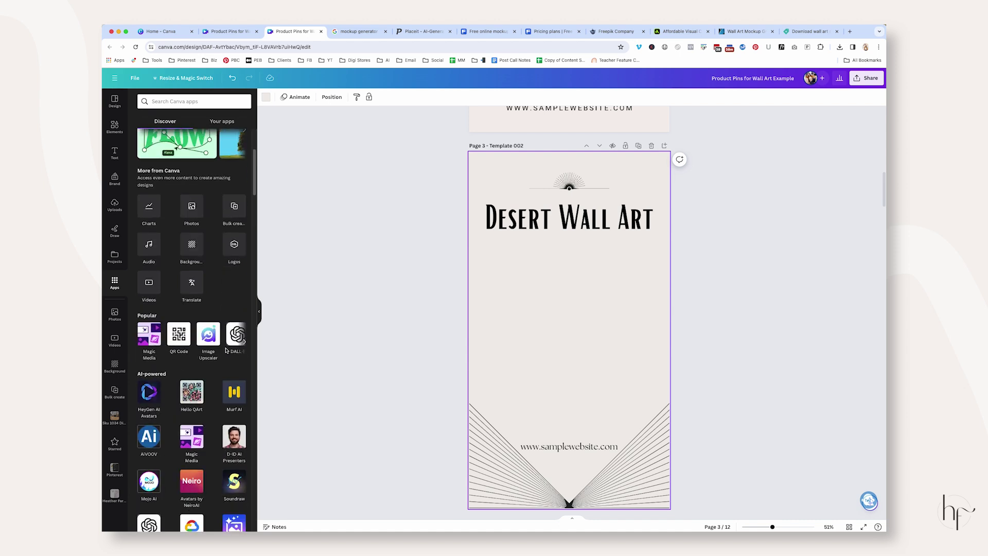
mouse_move(161, 346)
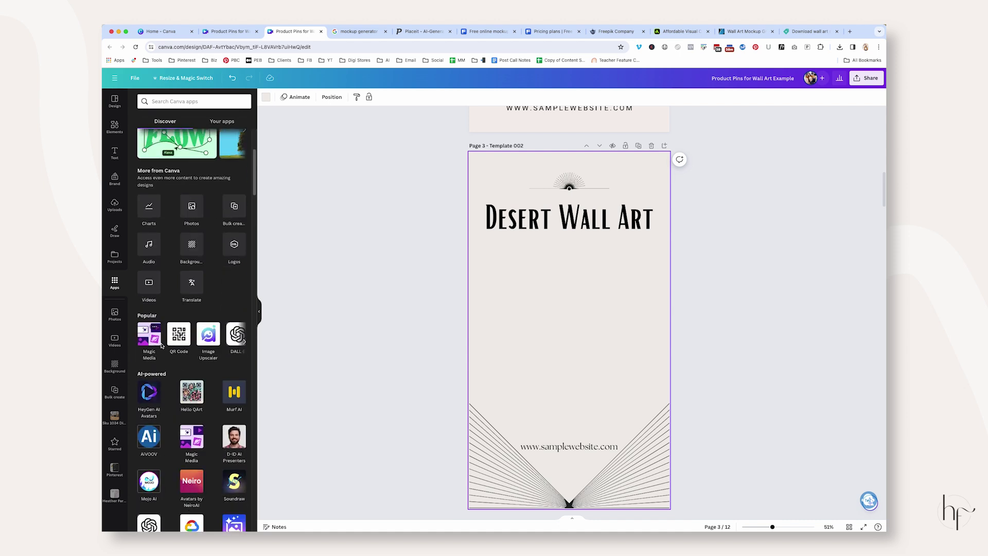
left_click(244, 343)
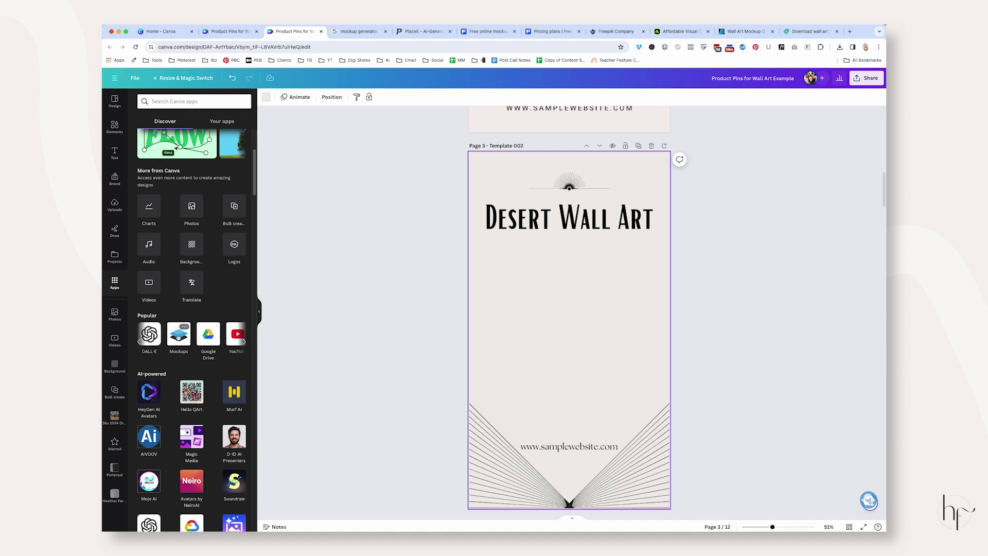
left_click(178, 335)
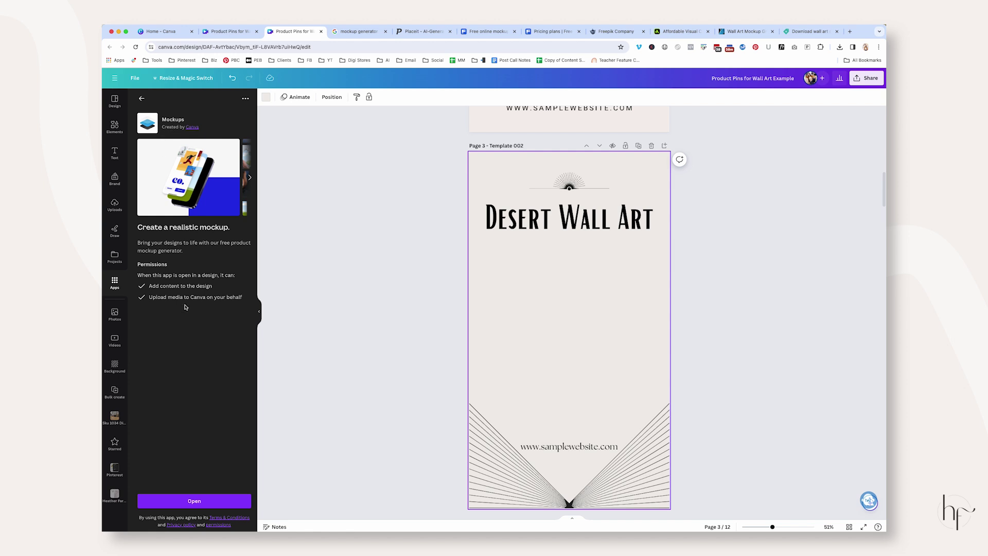
left_click(222, 502)
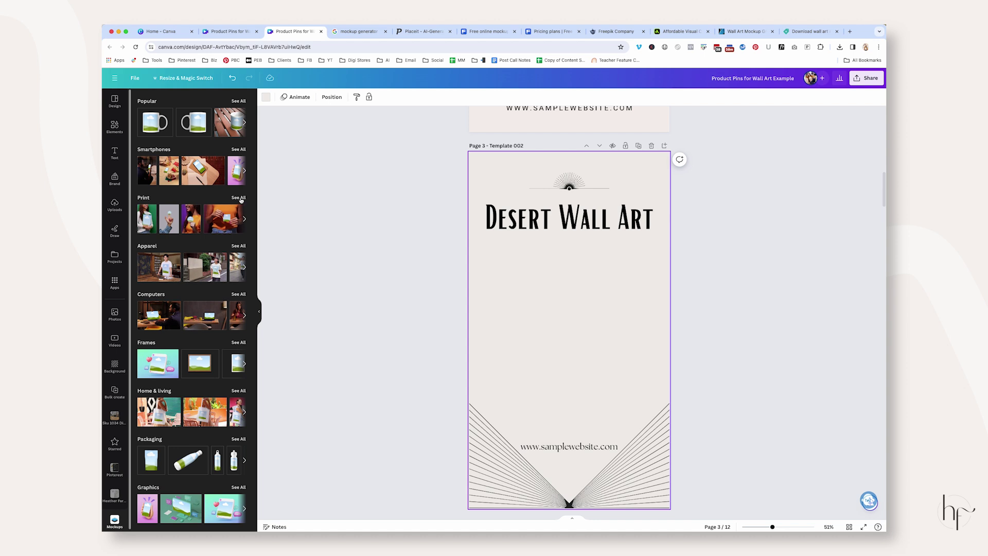
Browse the full Frames category of mockups for a suitable wall art frame
left_click(236, 342)
scroll(214, 238, "down", 15)
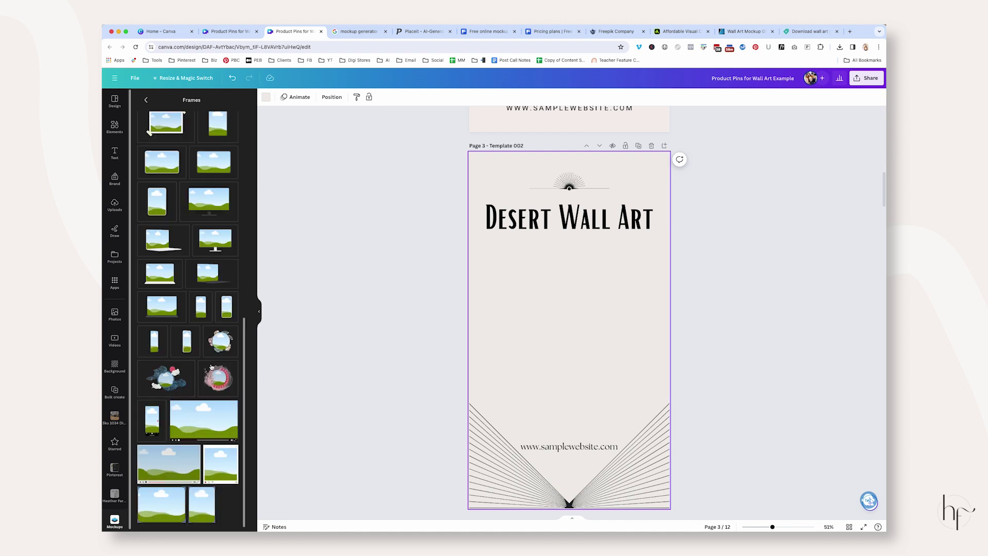
scroll(207, 370, "up", 15)
left_click(146, 100)
Add the Print category mockup of a portrait canvas on a grey corrugated wall to page 3
left_click(239, 199)
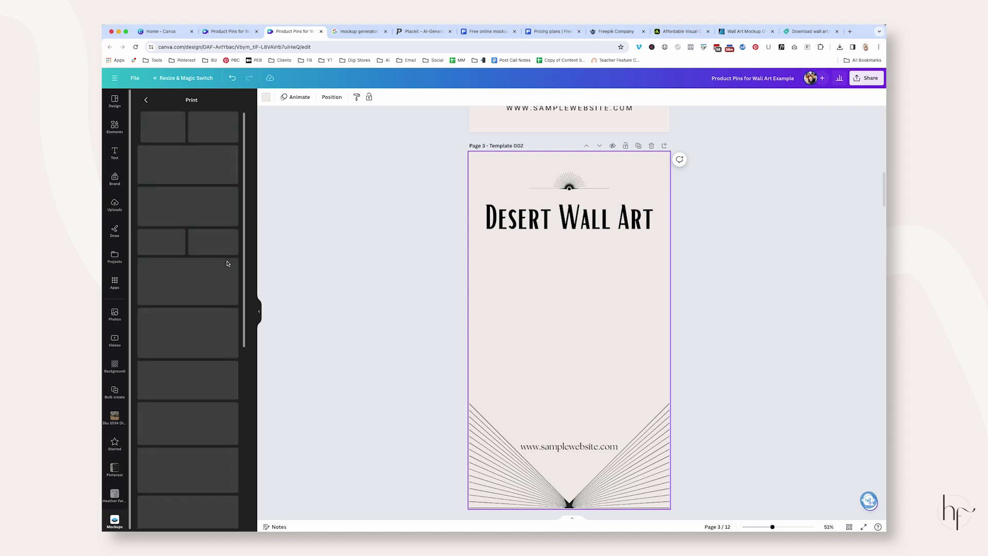
scroll(217, 364, "down", 10)
scroll(217, 364, "down", 7)
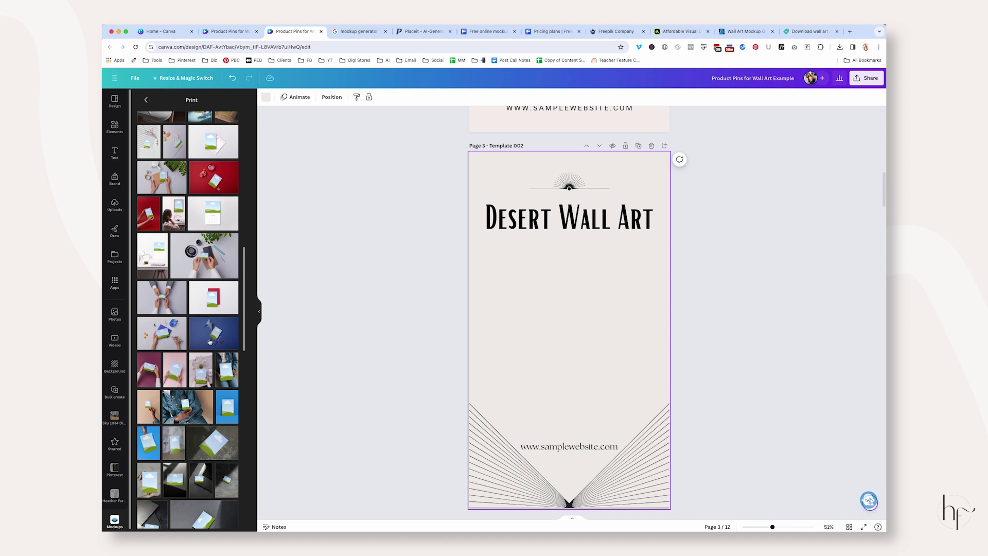
scroll(203, 292, "down", 5)
left_click(203, 292)
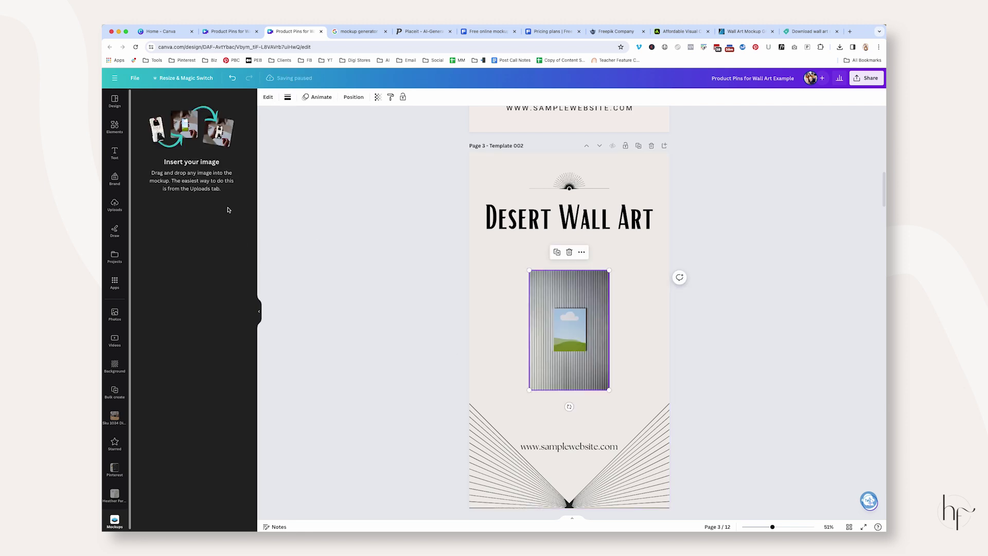
Insert the uploaded photo of the two-towered mission church into the canvas of the wall mockup on page 3
left_click(114, 205)
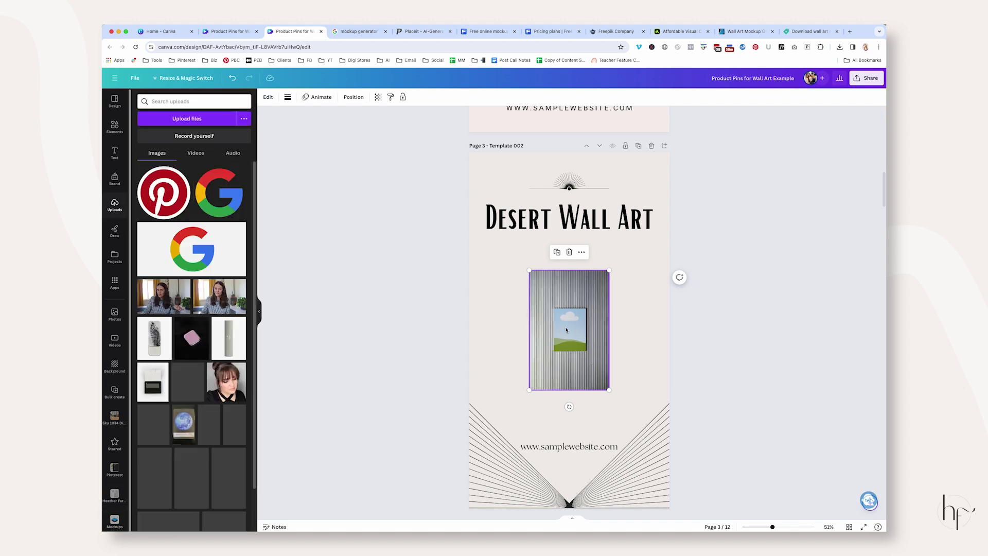
scroll(202, 387, "down", 10)
scroll(202, 387, "down", 2)
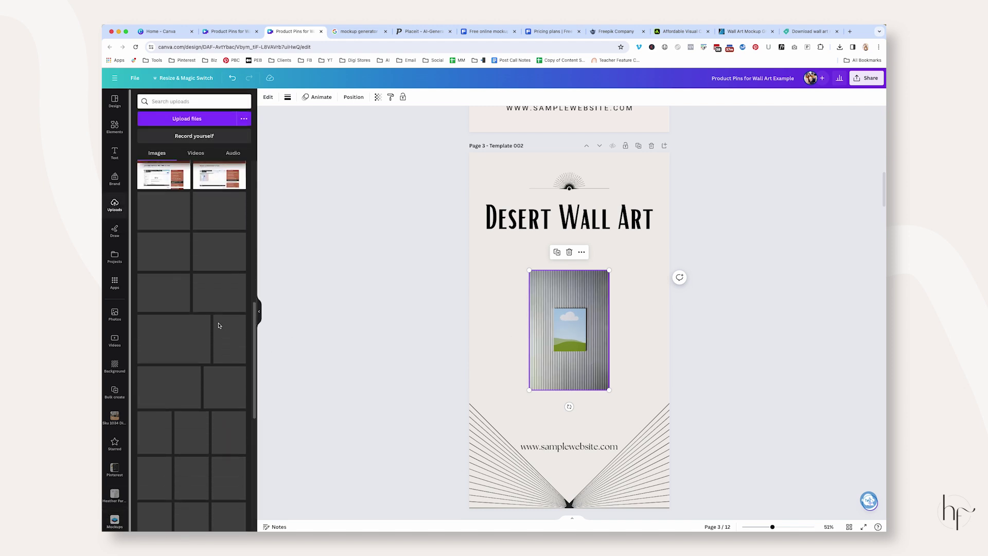
scroll(211, 339, "down", 5)
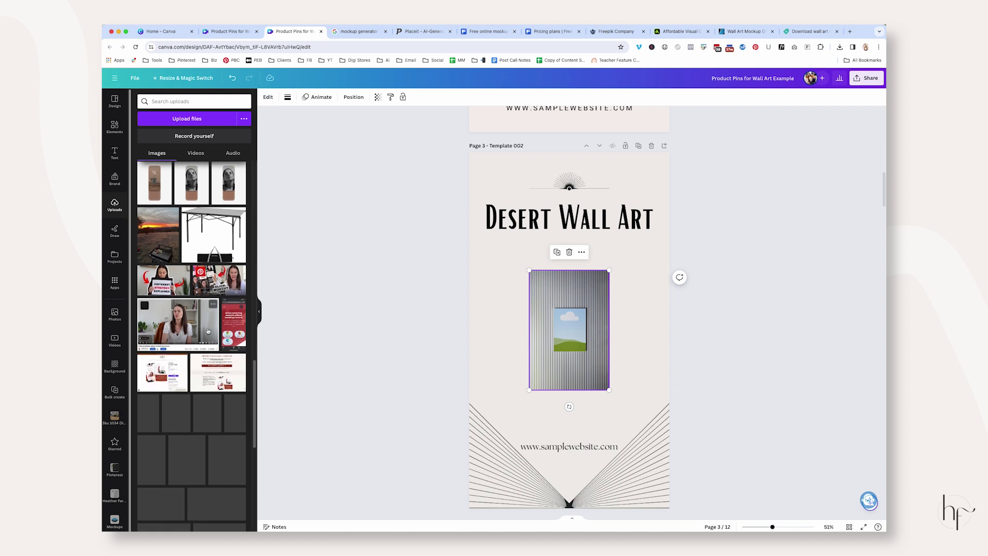
scroll(215, 347, "down", 5)
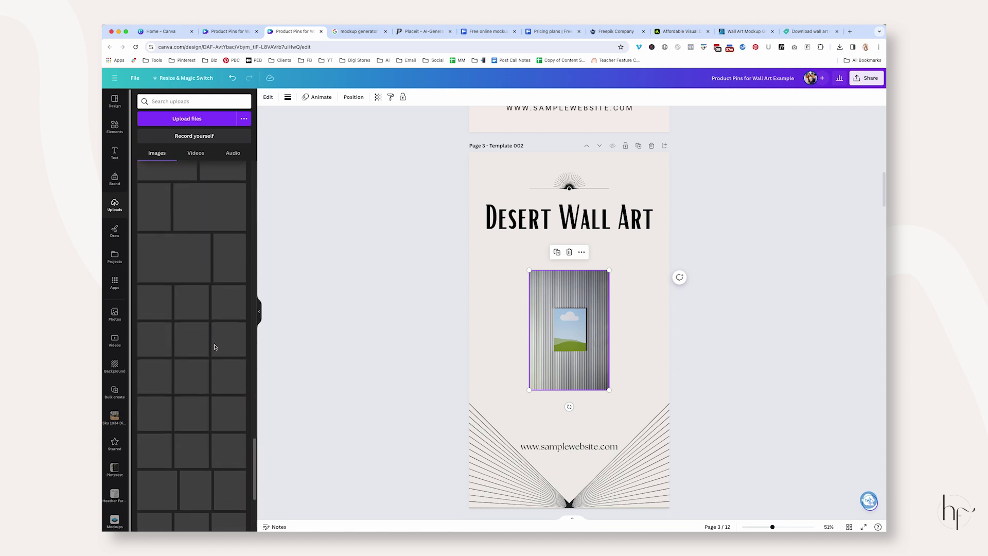
scroll(218, 330, "down", 1)
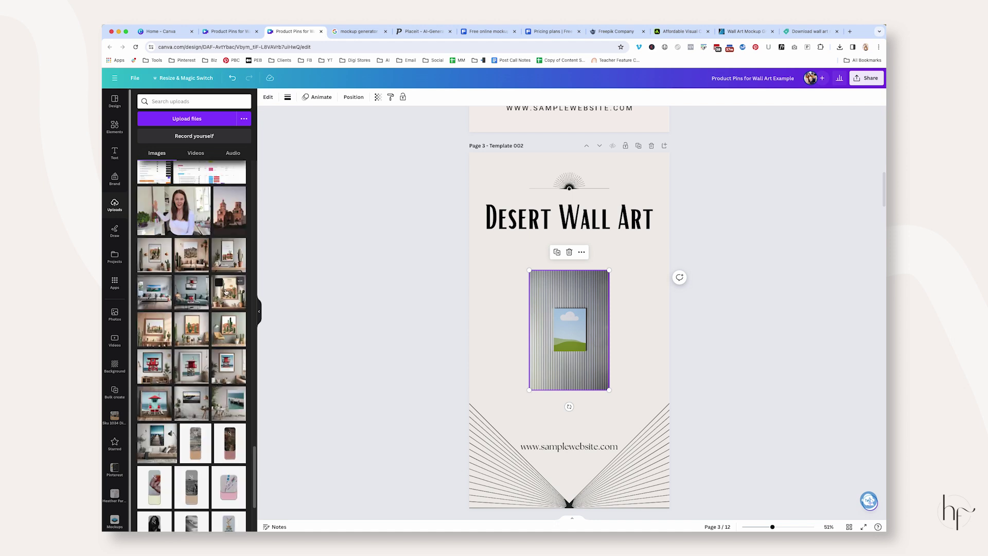
scroll(222, 267, "down", 2)
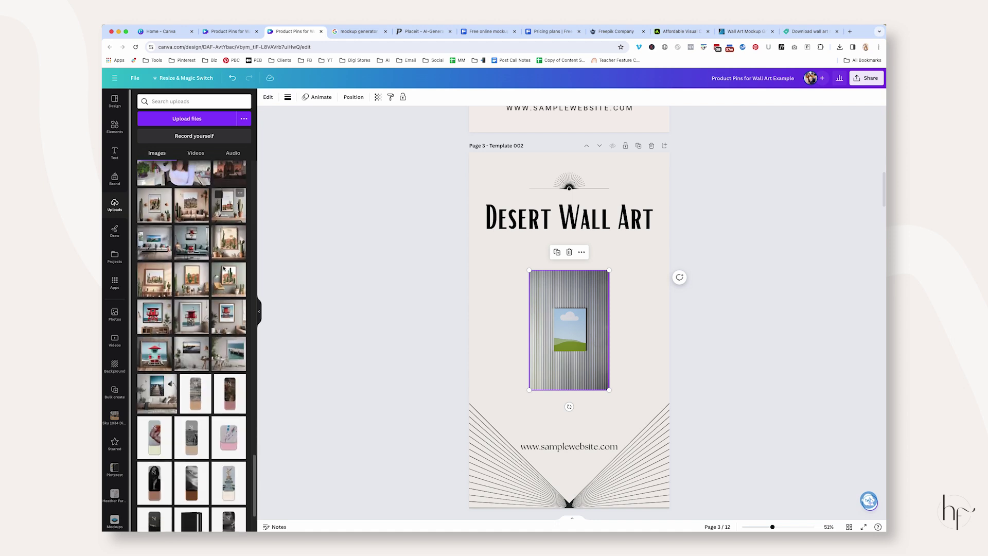
mouse_move(196, 353)
scroll(196, 352, "up", 3)
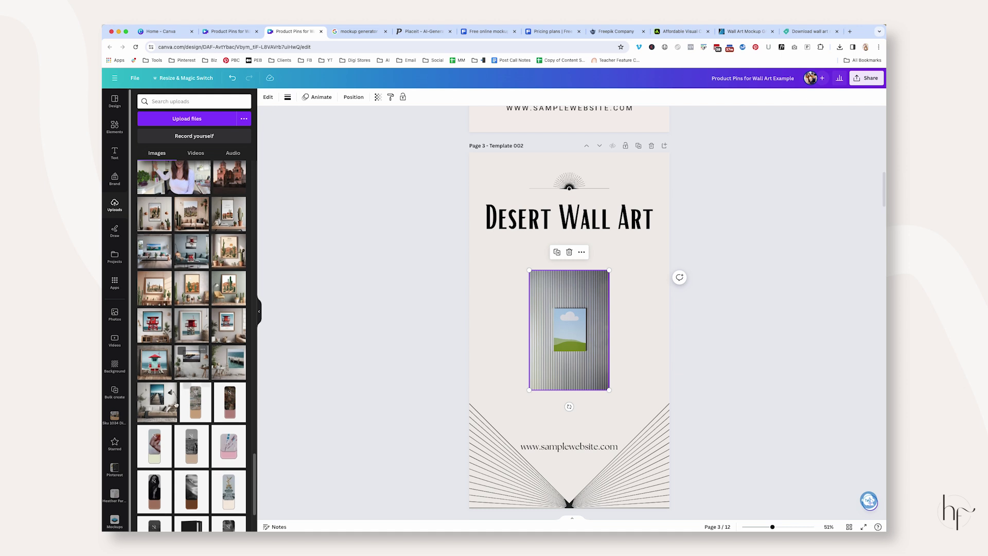
left_click_drag(231, 228, 576, 317)
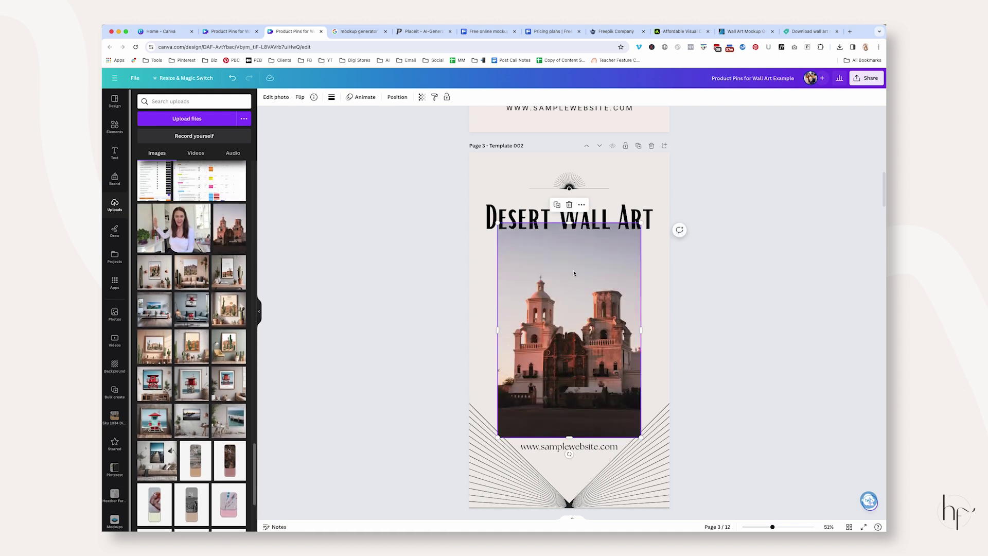
key("super+z")
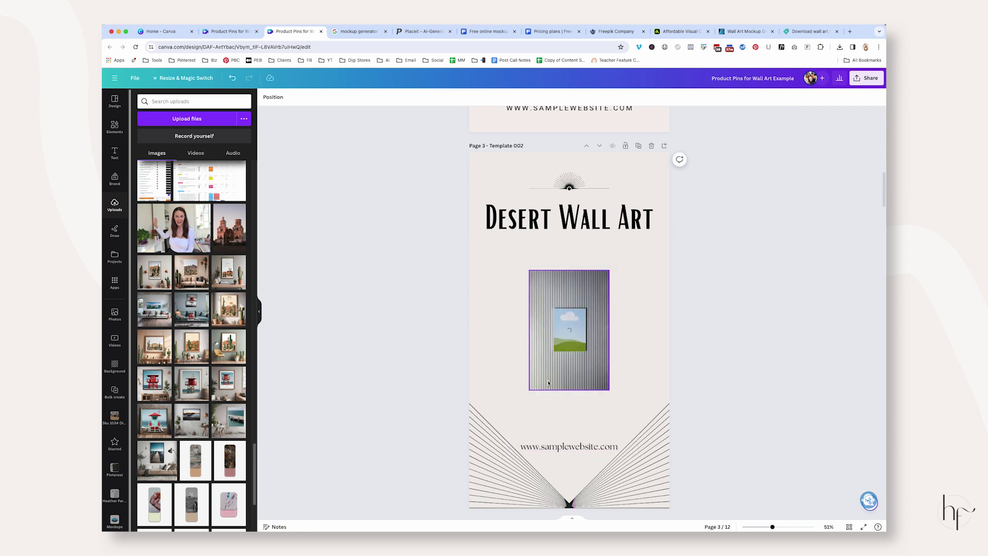
Enlarge and center the wall mockup beneath the Desert Wall Art title, and move the website text down near the page's lower edge
left_click(568, 360)
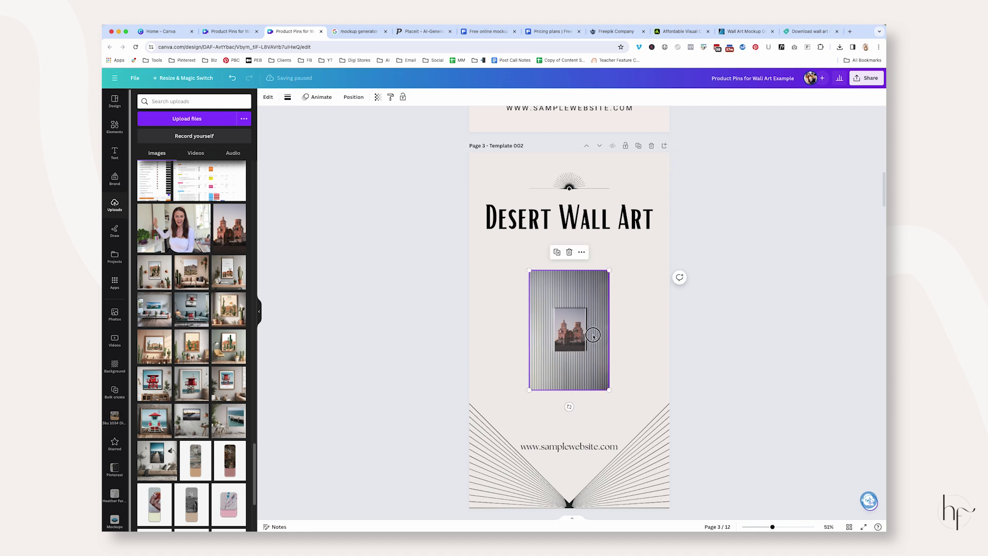
left_click_drag(610, 390, 647, 447)
left_click_drag(605, 371, 586, 347)
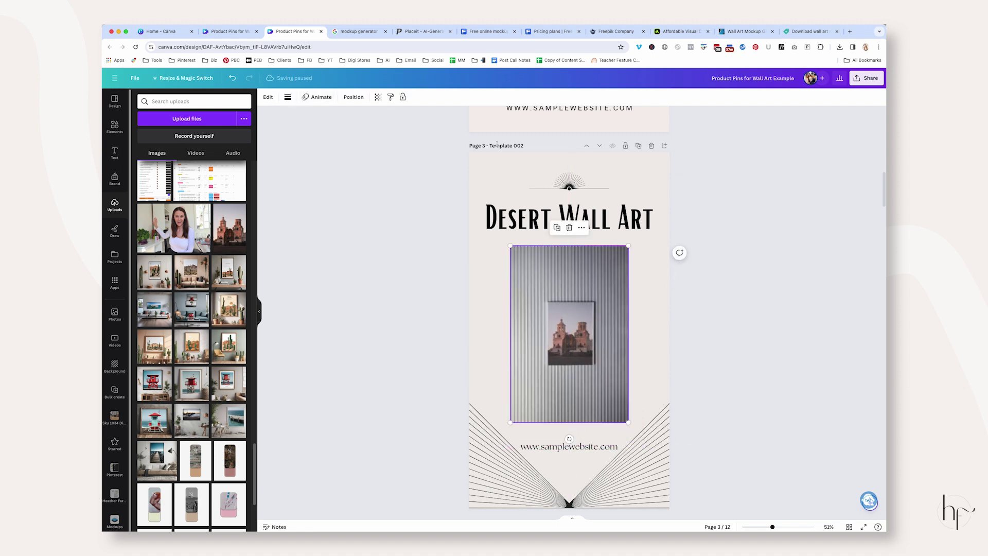
left_click(589, 446)
left_click_drag(589, 446, 589, 492)
Enlarge the wall mockup further to fill the space between title and website text, and center it horizontally on page 3
left_click(618, 401)
left_click_drag(628, 422, 664, 474)
mouse_move(614, 389)
left_mouse_down()
mouse_move(598, 391)
mouse_move(598, 381)
left_mouse_up()
left_click(701, 331)
left_click(648, 482)
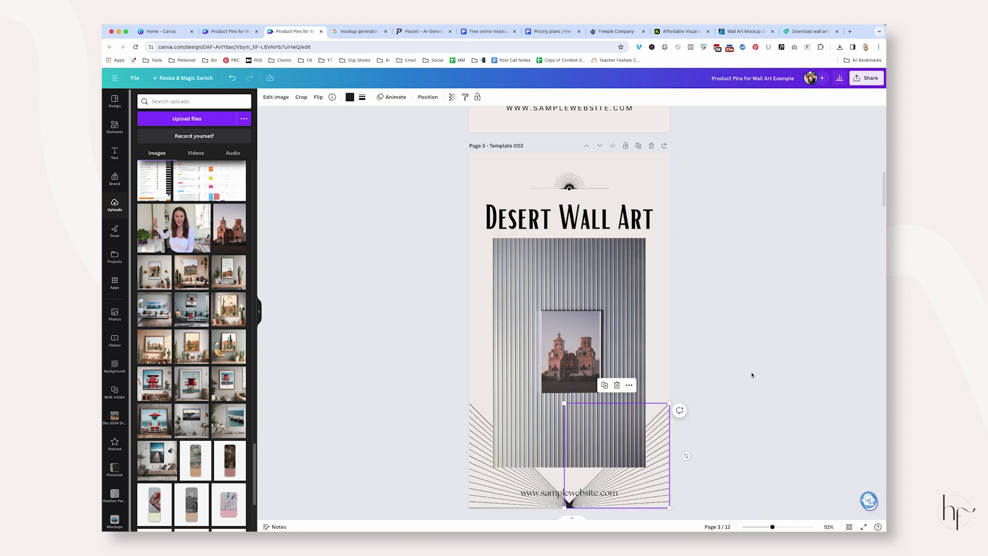
Go to the Desert Vibe pin on page 4 and search the app library for "Mockups"
scroll(701, 319, "down", 10)
scroll(699, 315, "up", 3)
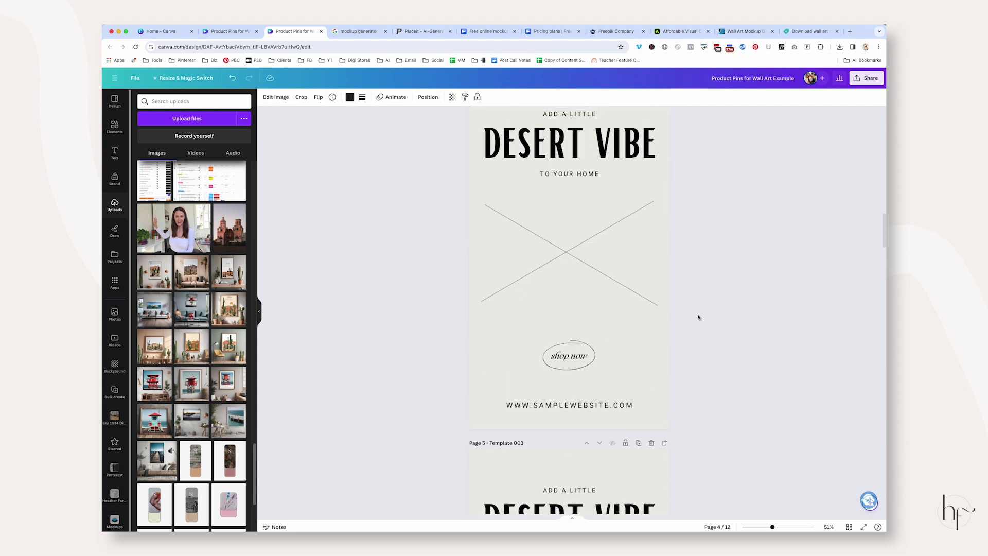
left_click(618, 303)
key("Escape")
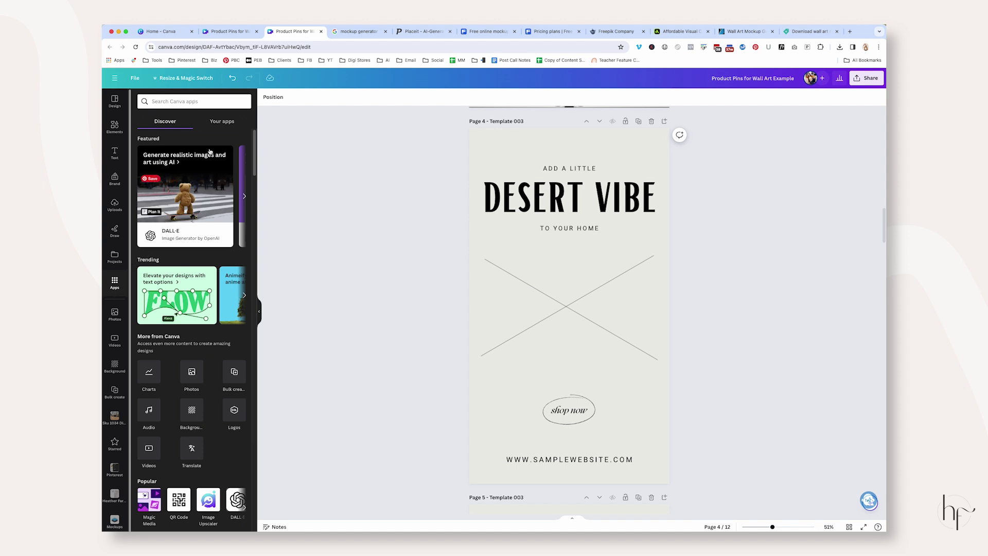
left_click(185, 106)
type("mockups")
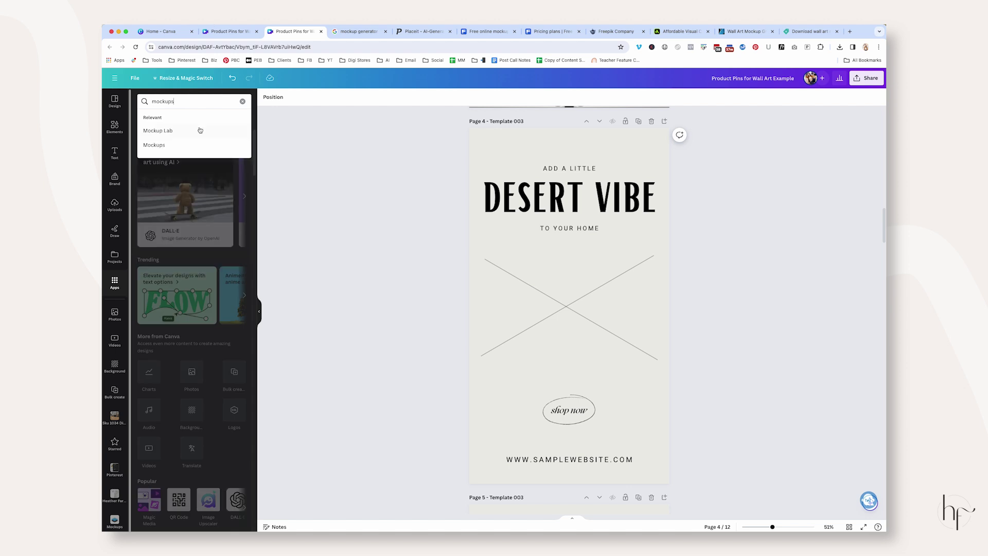
left_click(190, 144)
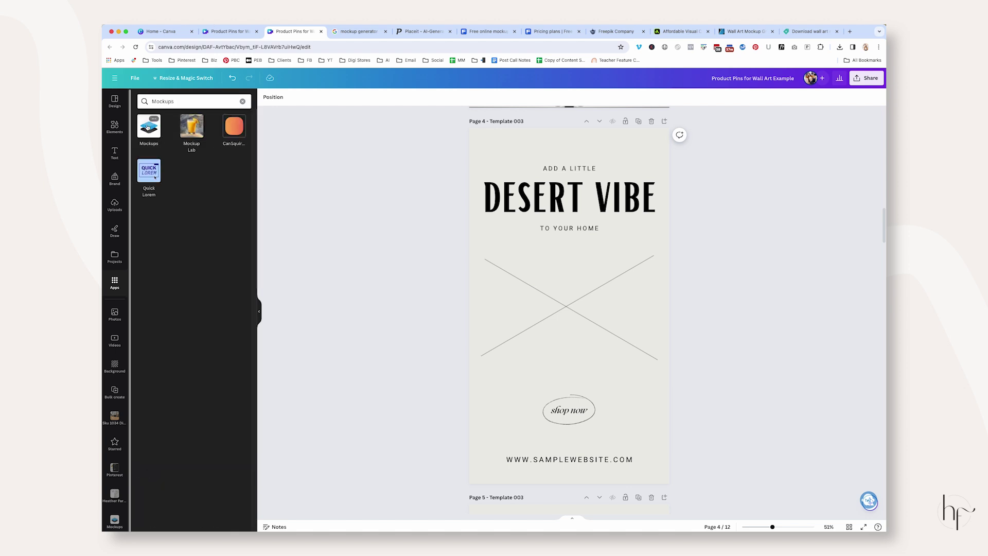
Review the Mockup Lab app's description and sample images, and return to the app search results
left_click(196, 132)
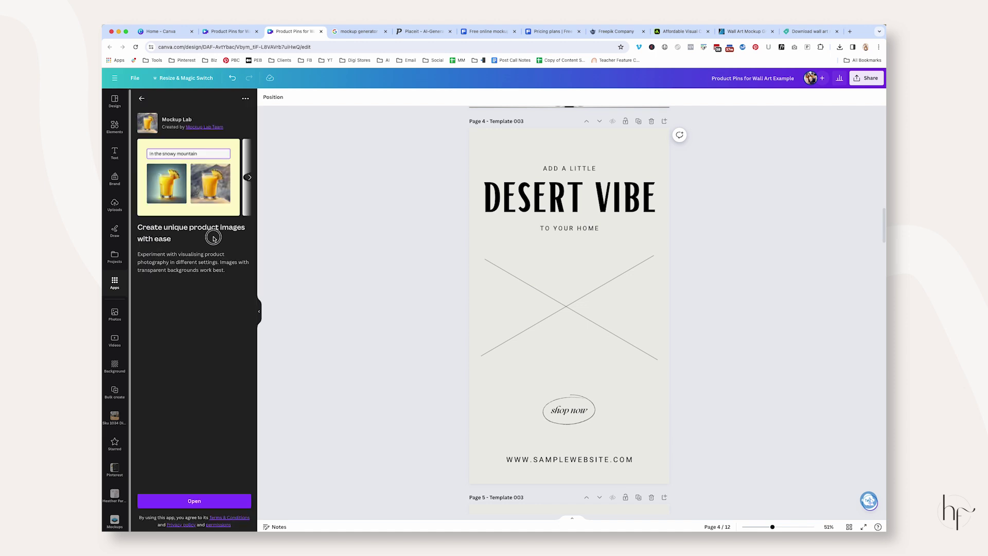
left_click(249, 178)
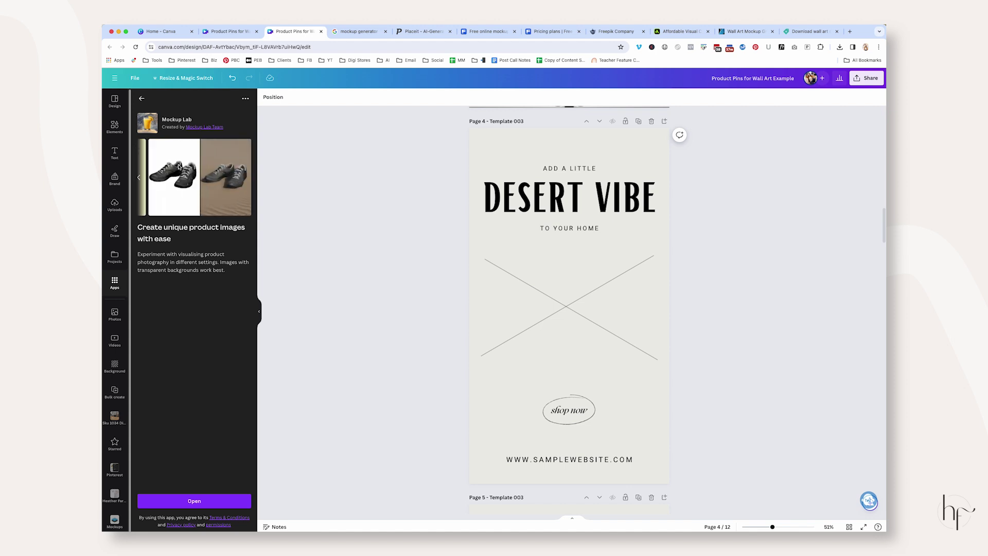
left_click(138, 177)
left_click(141, 99)
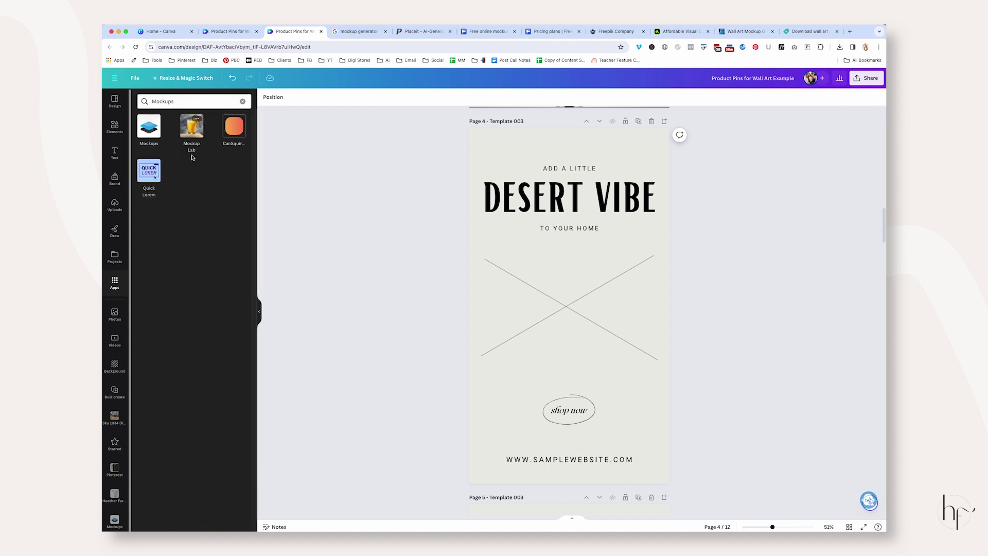
Add the Print category wall calendar mockup over page 4's crossed lines and enlarge it to about 967 × 645
left_click(151, 127)
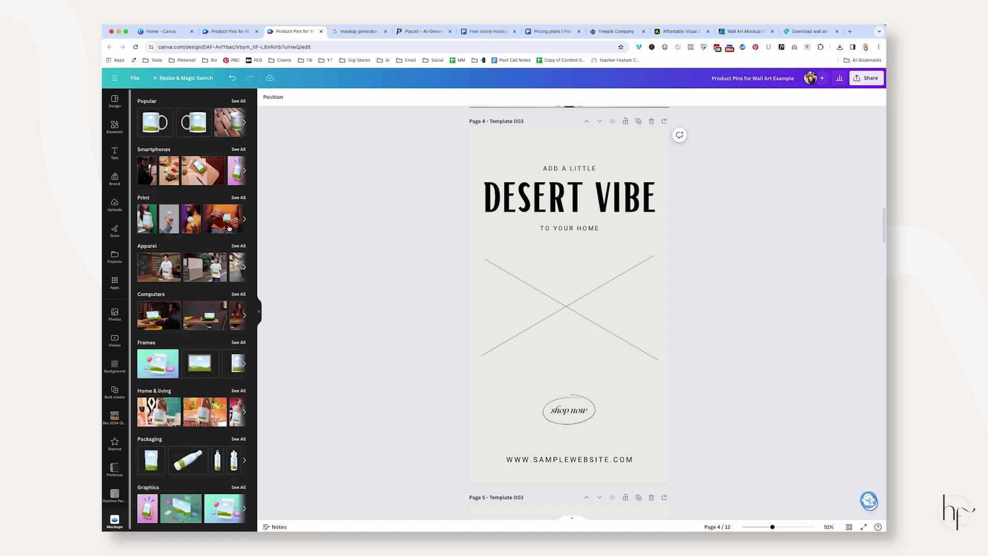
left_click(239, 197)
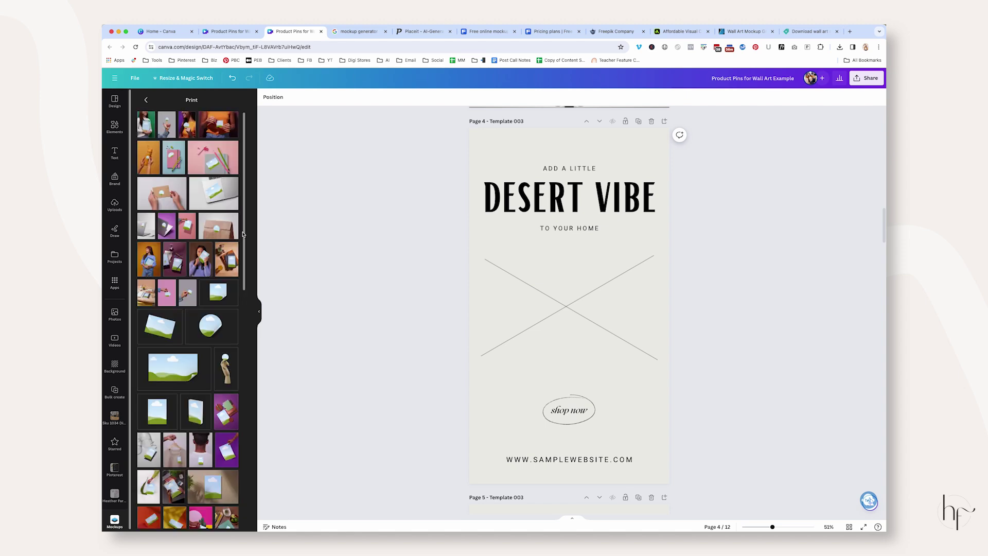
left_click_drag(245, 216, 257, 466)
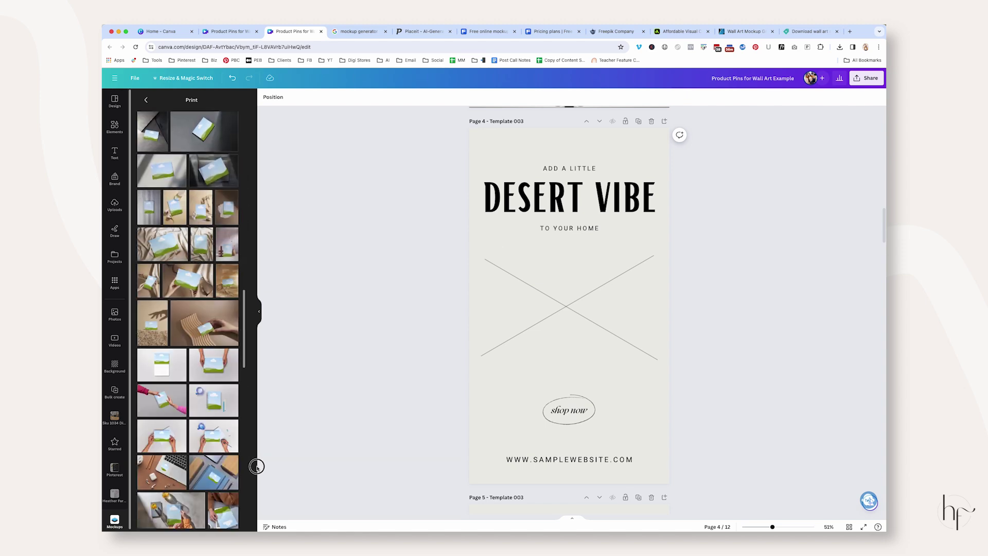
left_click_drag(474, 263, 470, 263)
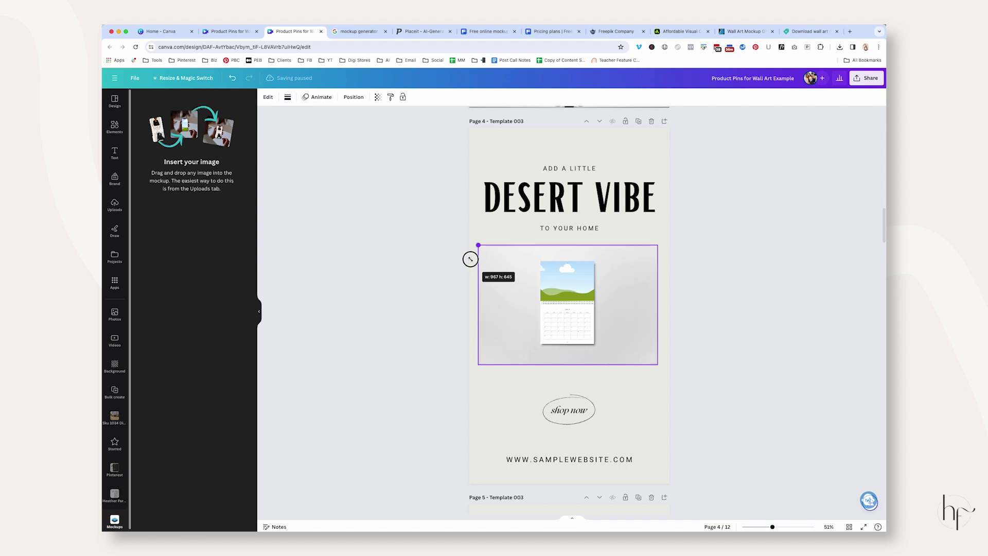
Center the wall calendar mockup on page 4 and fill its picture area with the trending stock photo of a garden picnic
left_click_drag(640, 340, 641, 340)
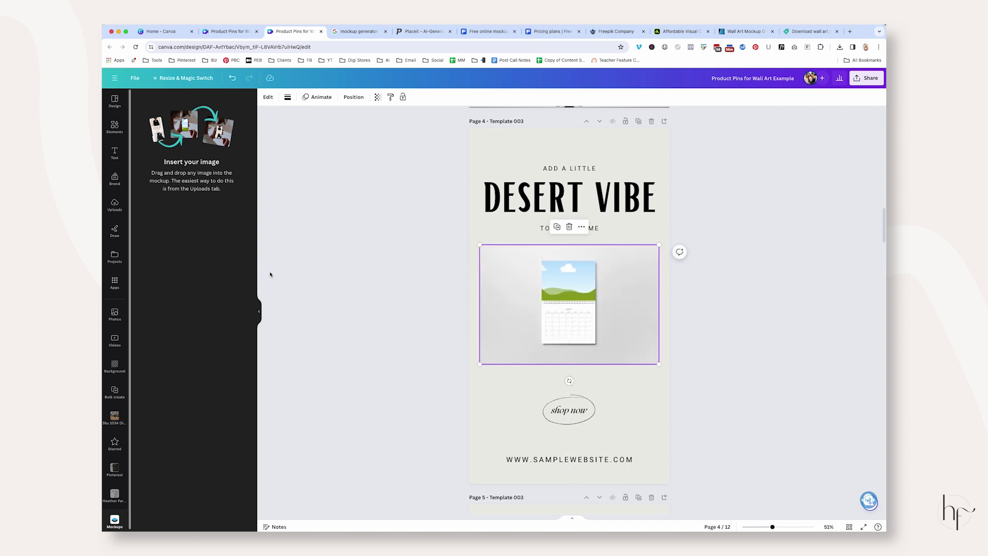
left_click(115, 204)
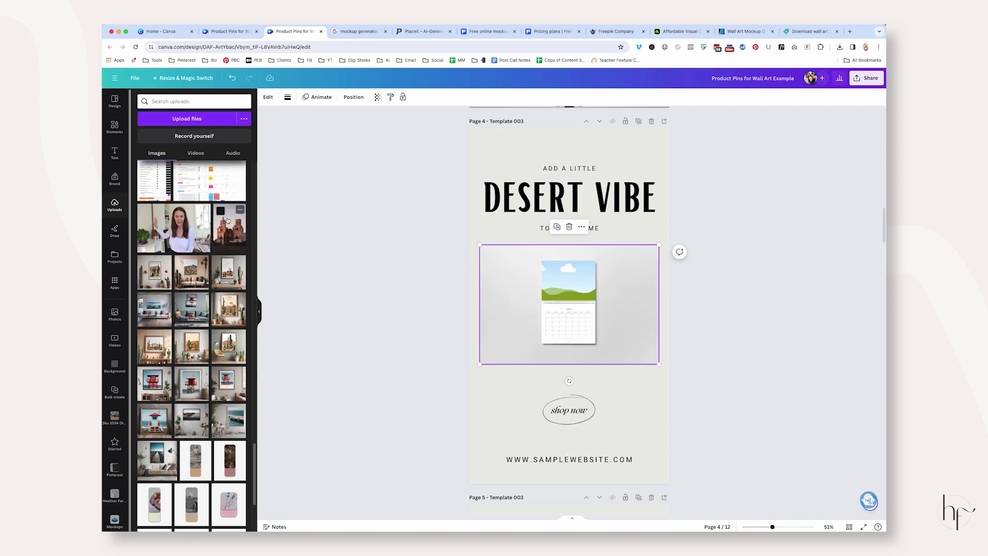
scroll(206, 309, "down", 3)
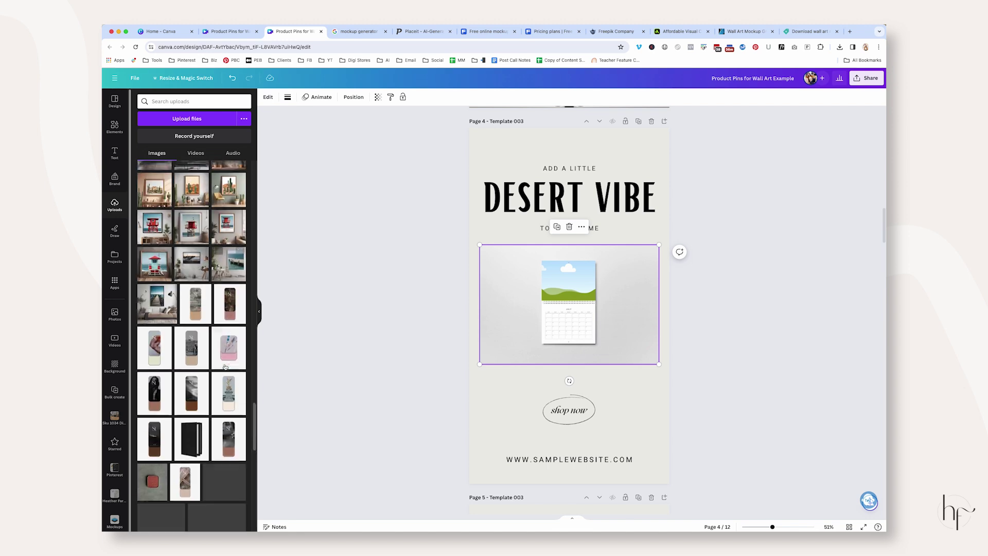
left_click(114, 314)
left_click(198, 101)
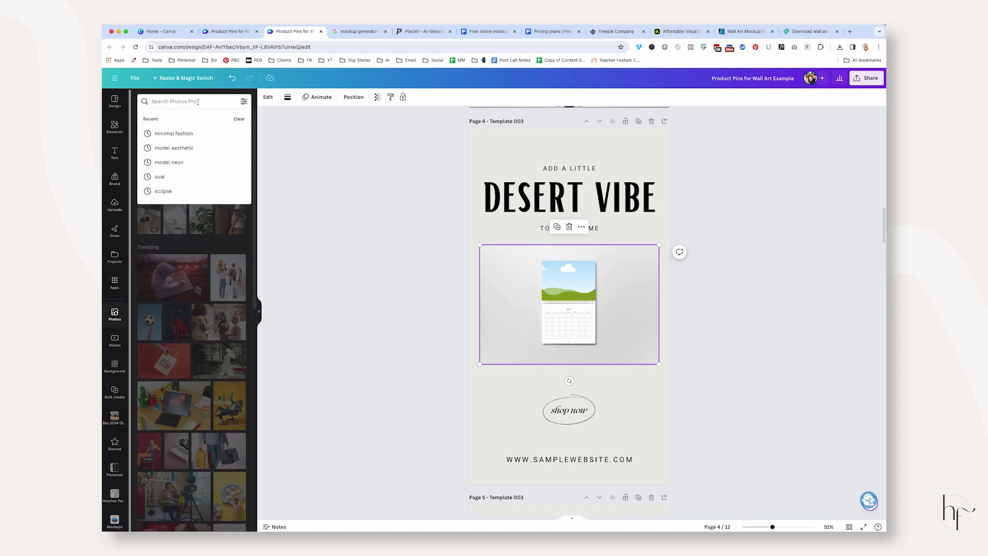
left_click(262, 217)
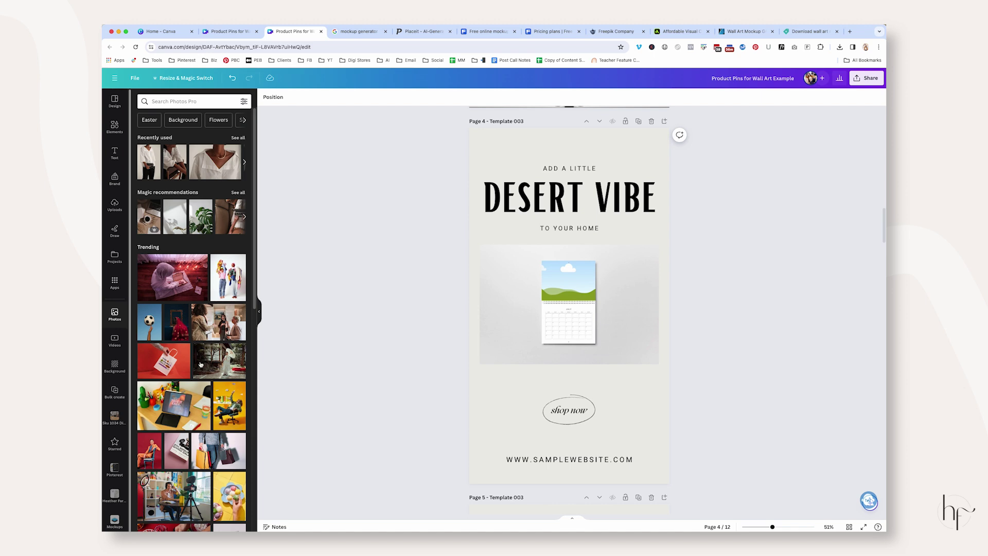
scroll(203, 363, "down", 7)
left_click_drag(575, 281, 579, 286)
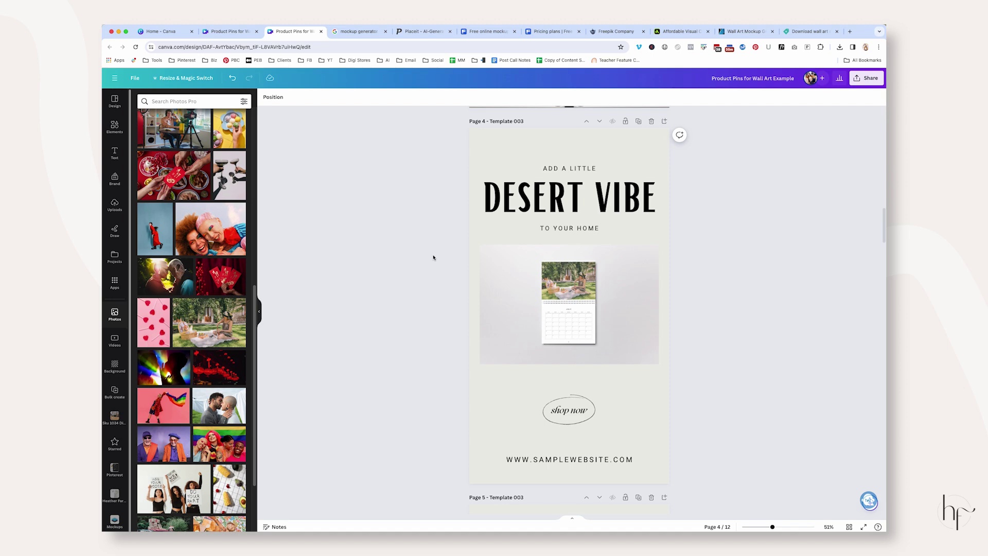
scroll(238, 280, "up", 15)
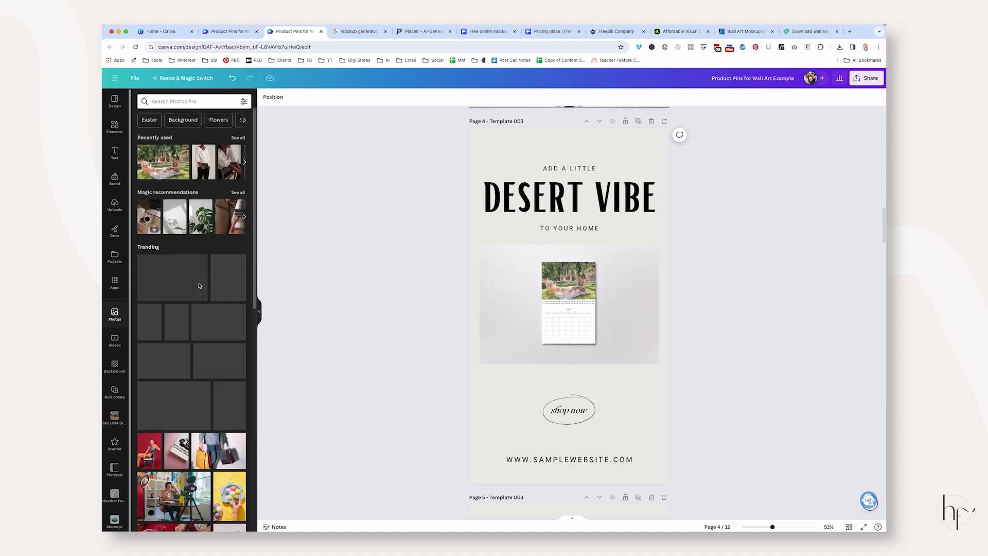
Switch to the Google results for "mockup generator" and open Placeit's Generate Instant Mockups result in a separate browser tab
left_click(360, 31)
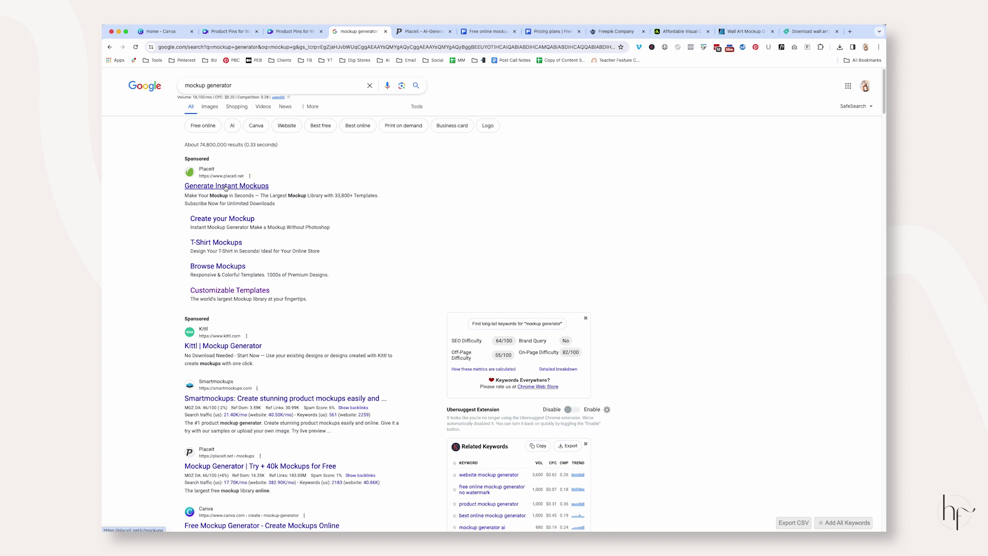
left_click(418, 31)
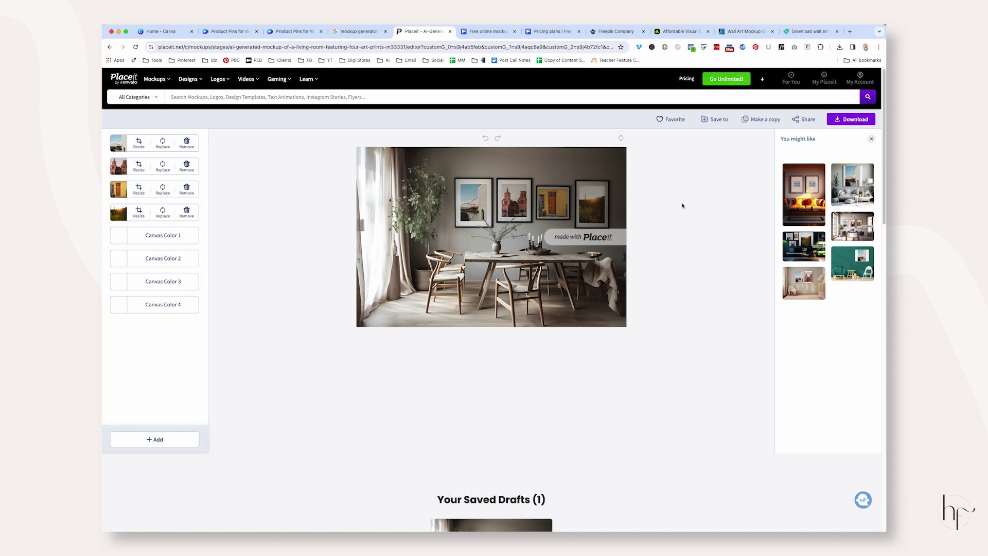
left_click(361, 32)
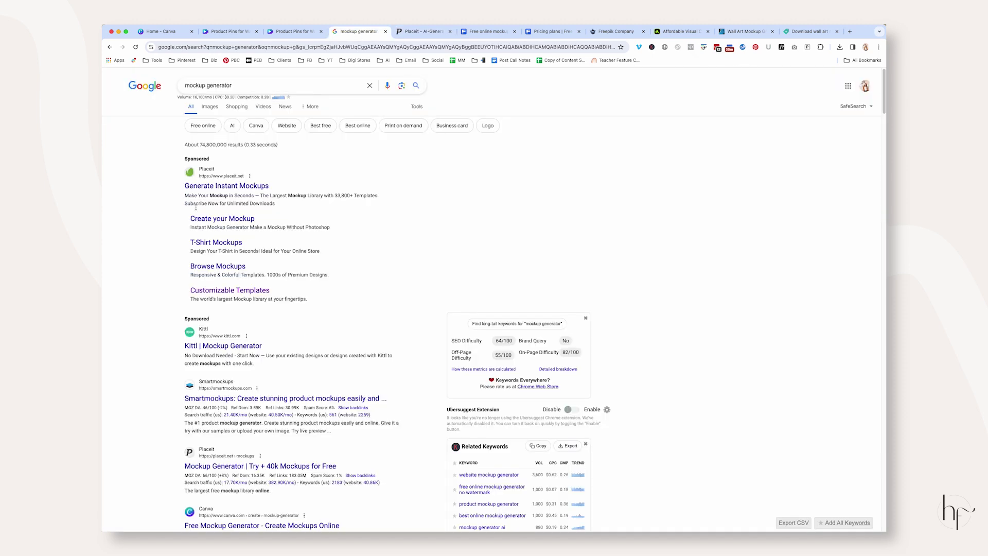
right_click(236, 186)
left_click(258, 190)
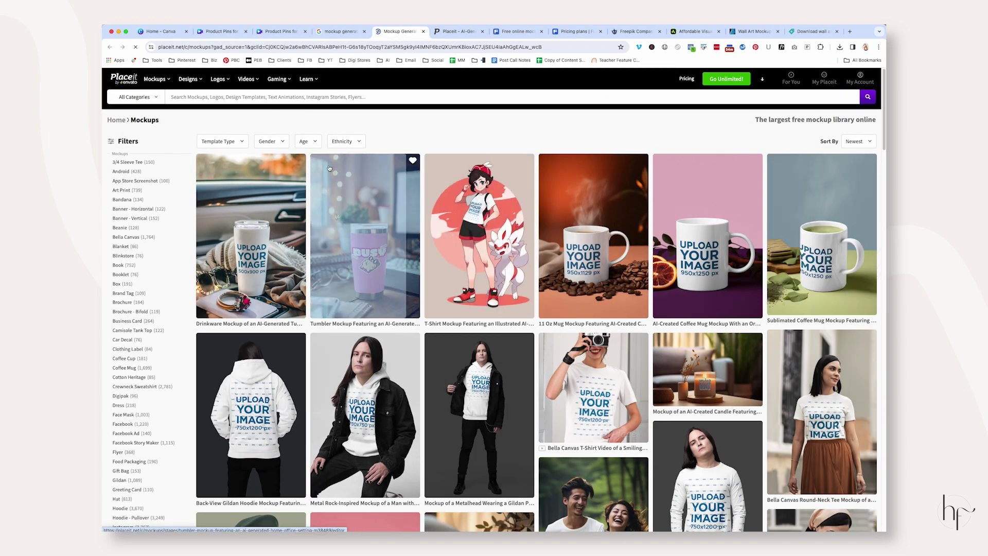
Open Placeit's pricing page and highlight the Unlimited Subscription price and download terms
left_click(726, 79)
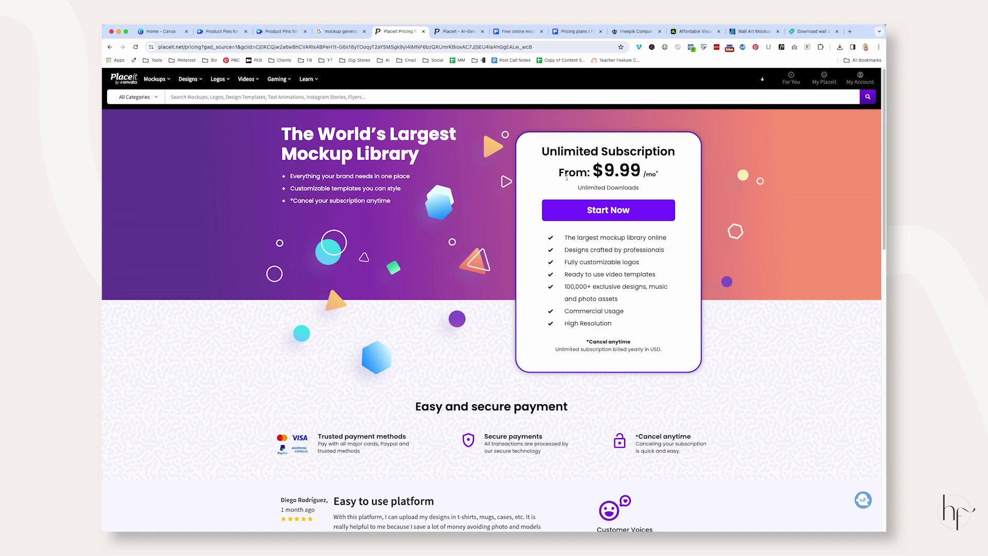
left_click_drag(617, 182, 650, 192)
left_click(552, 149)
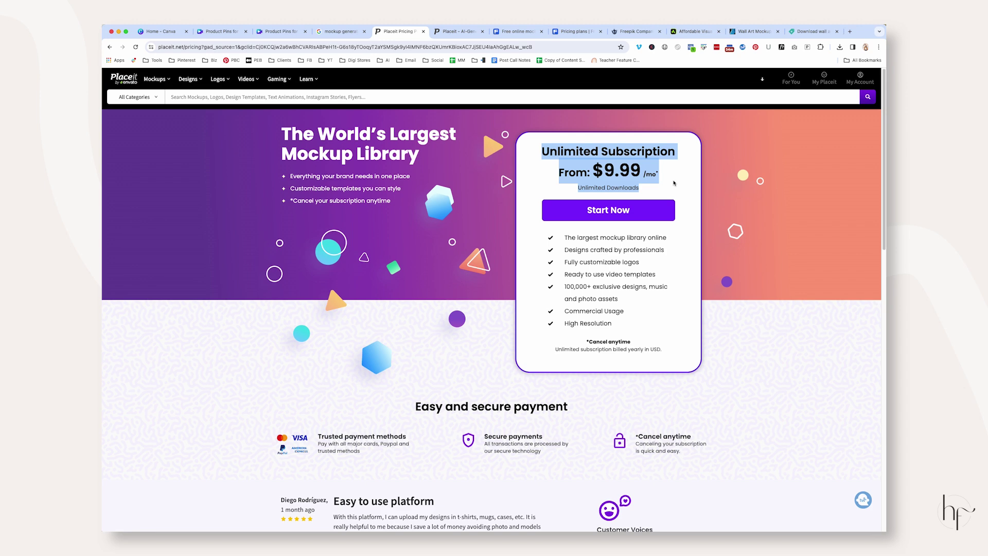
View the Placeit living room mockup with four art prints, and review the desert pins in Canva down to page 10
left_click(455, 31)
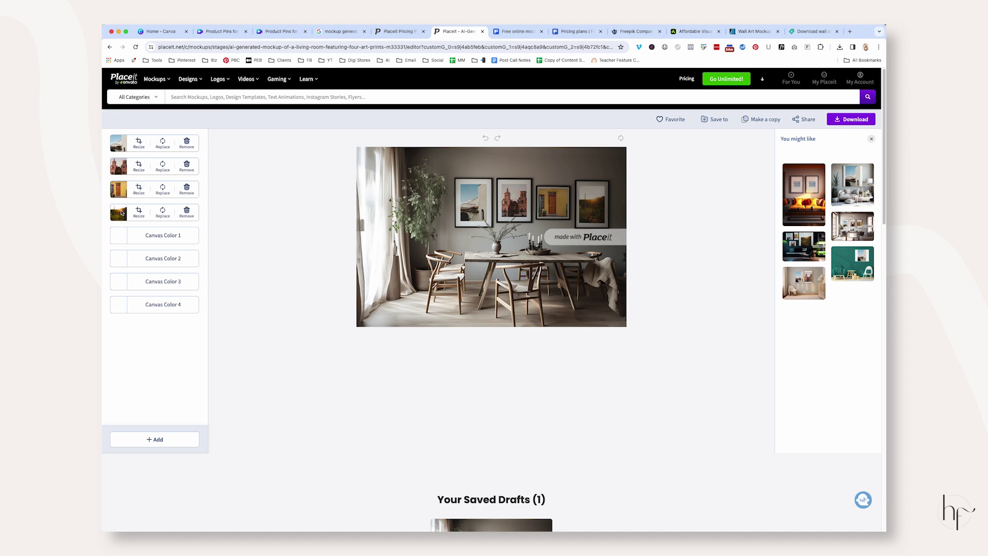
left_click(267, 32)
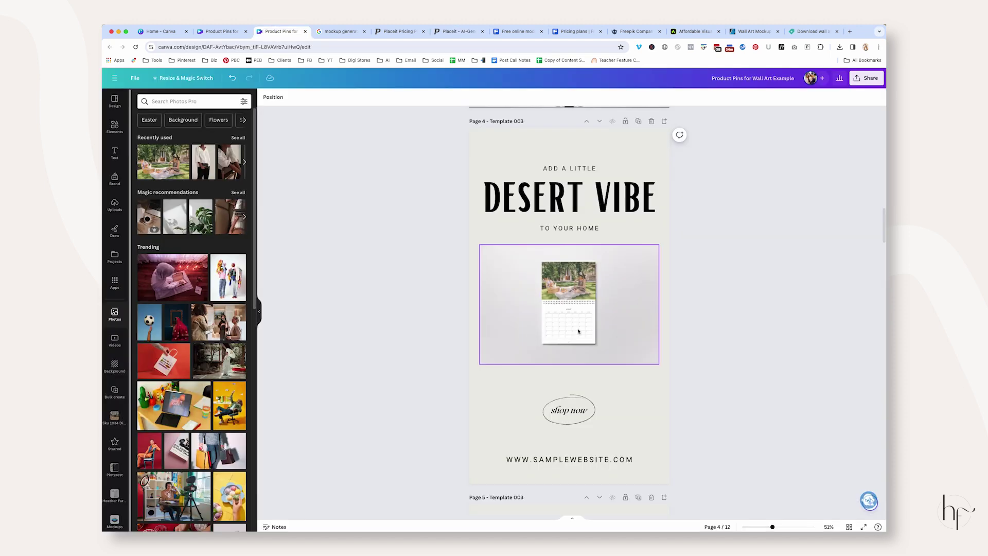
scroll(782, 350, "down", 10)
scroll(762, 358, "down", 15)
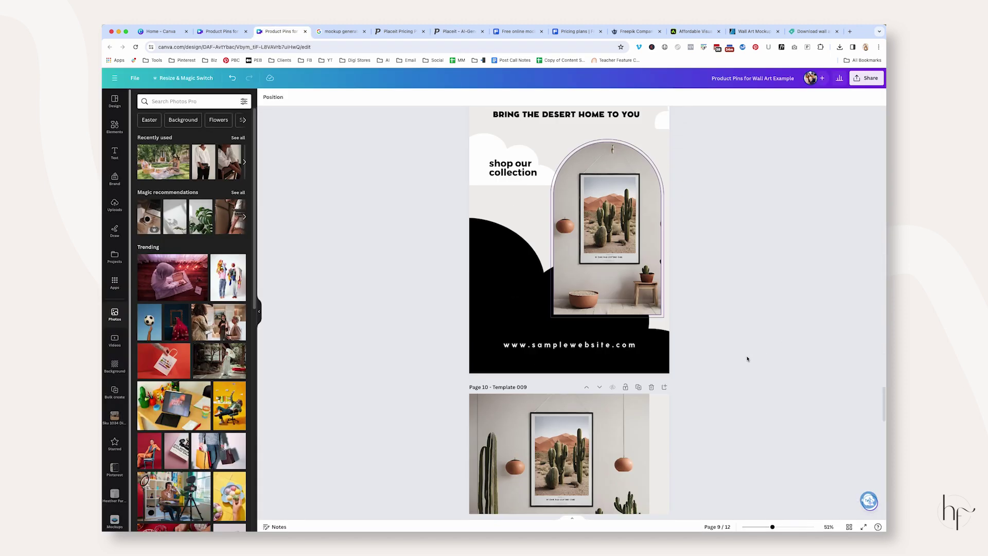
Return to Placeit, check the living room mockup's download purchase options and commitment note, and close the offer
left_click(395, 31)
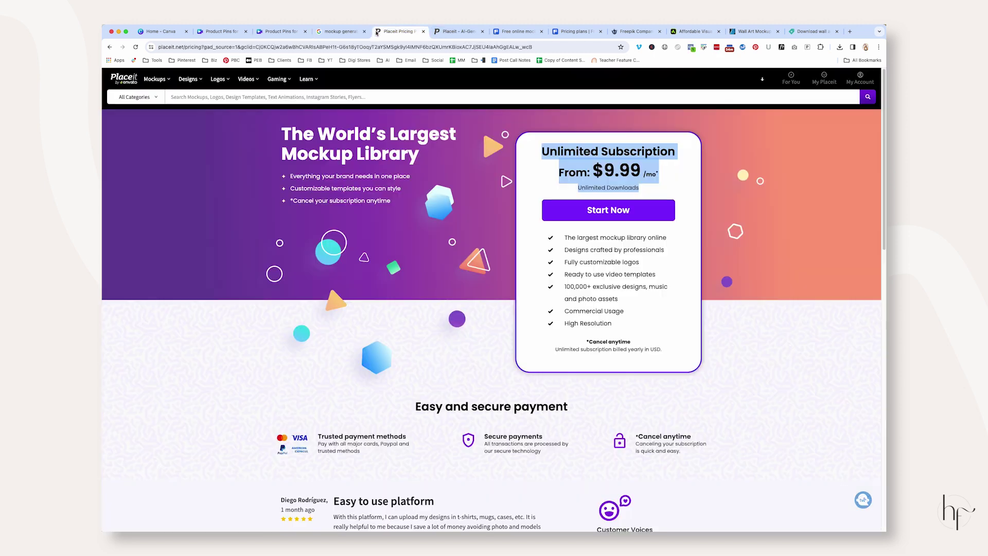
left_click(457, 31)
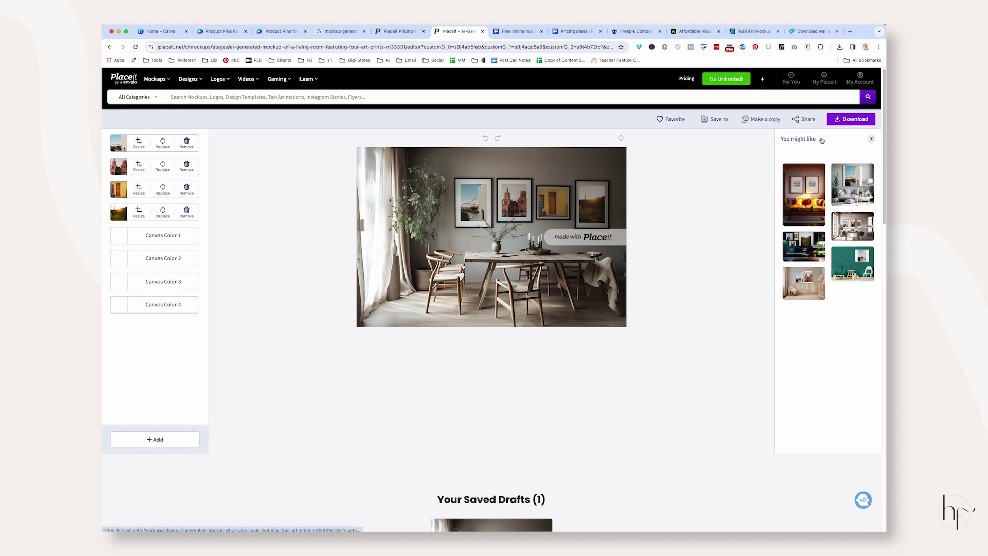
left_click(852, 118)
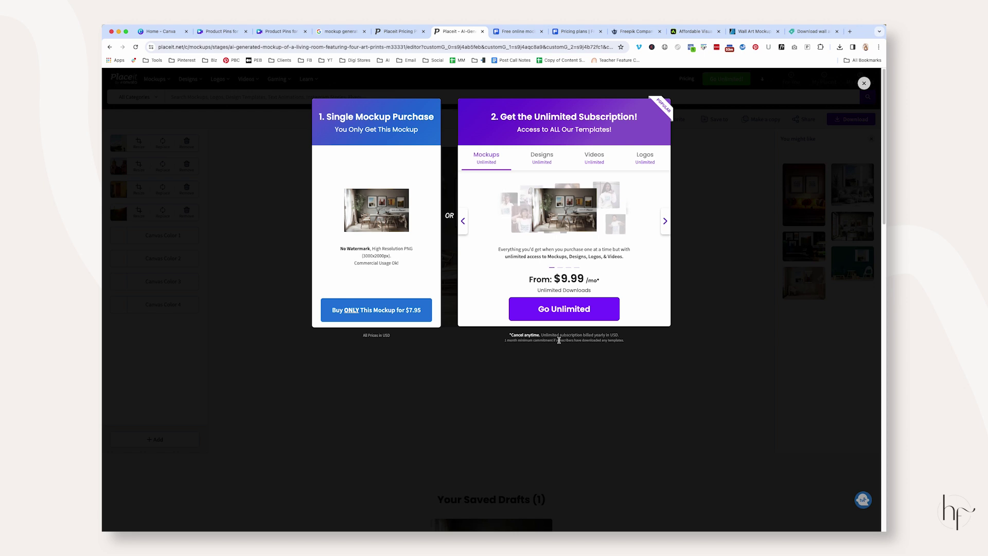
triple_click(562, 339)
left_click(584, 393)
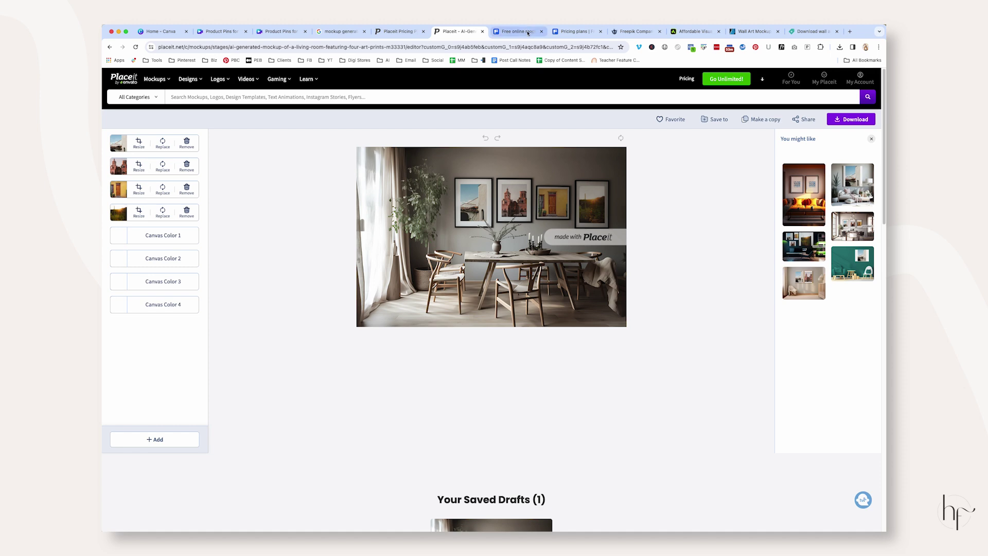
Browse the poster mockups on Freepik's mockup generator page down to the footer links
key("ctrl+Tab")
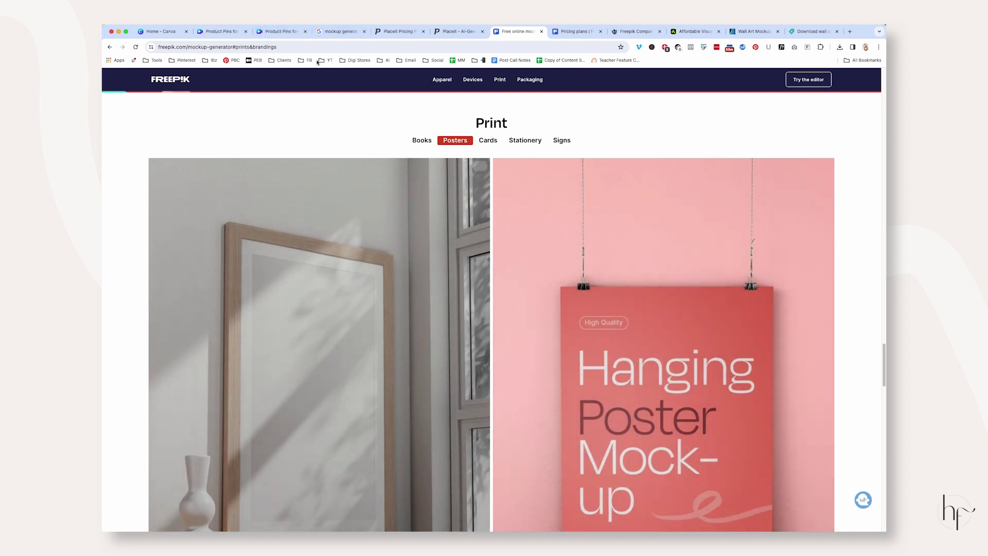
scroll(859, 299, "down", 15)
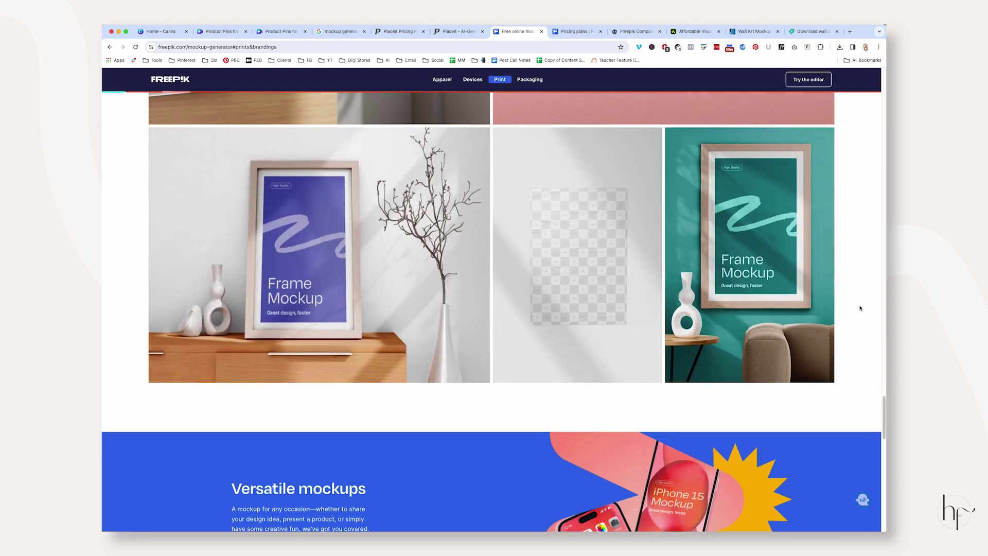
scroll(860, 308, "down", 10)
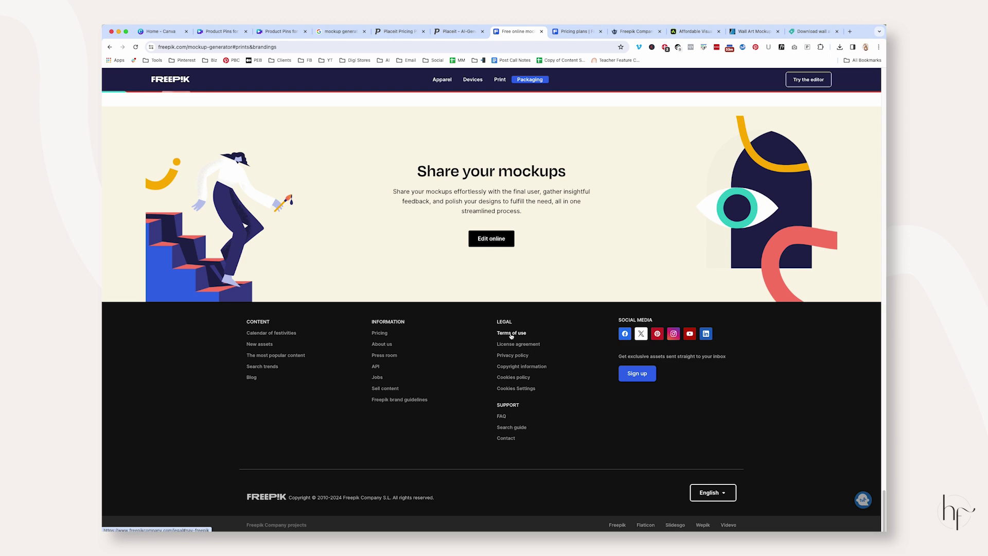
Check Freepik's pricing page and highlight section 7.4 Attribution in the Freepik Company terms of use
left_click(574, 32)
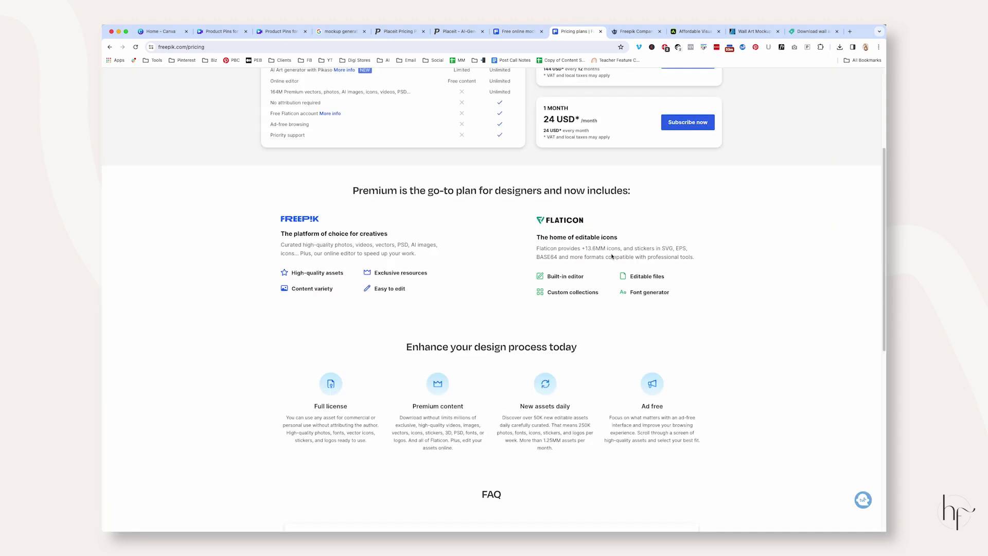
left_click(635, 32)
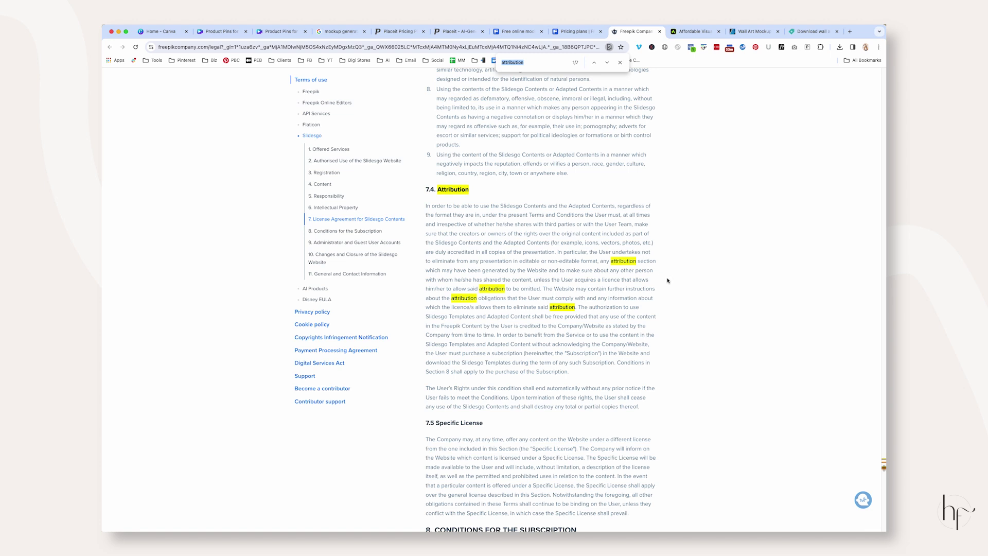
left_click_drag(456, 201, 659, 374)
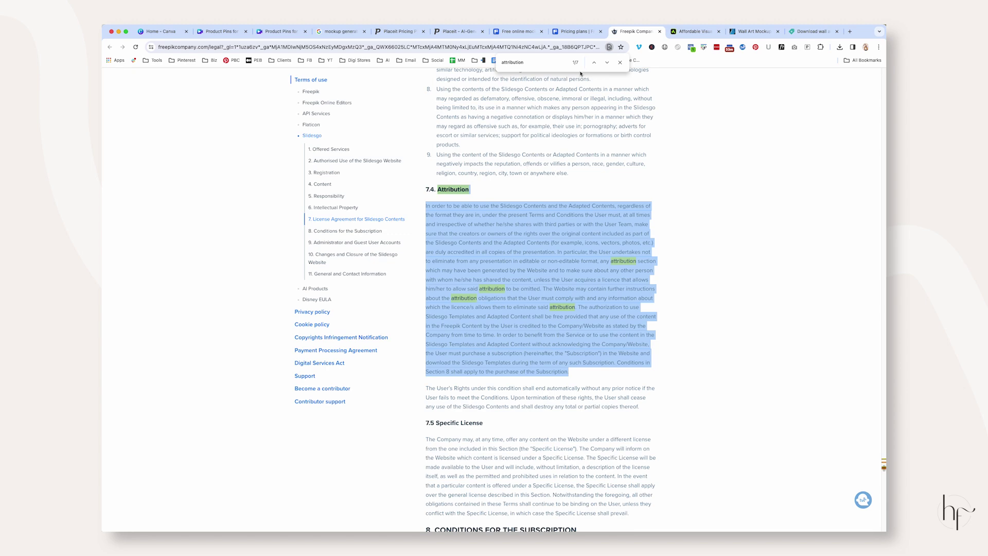
Review Freepik's individual subscription plans and compare them with Placeit's Unlimited Subscription offer
left_click(574, 31)
scroll(494, 278, "up", 3)
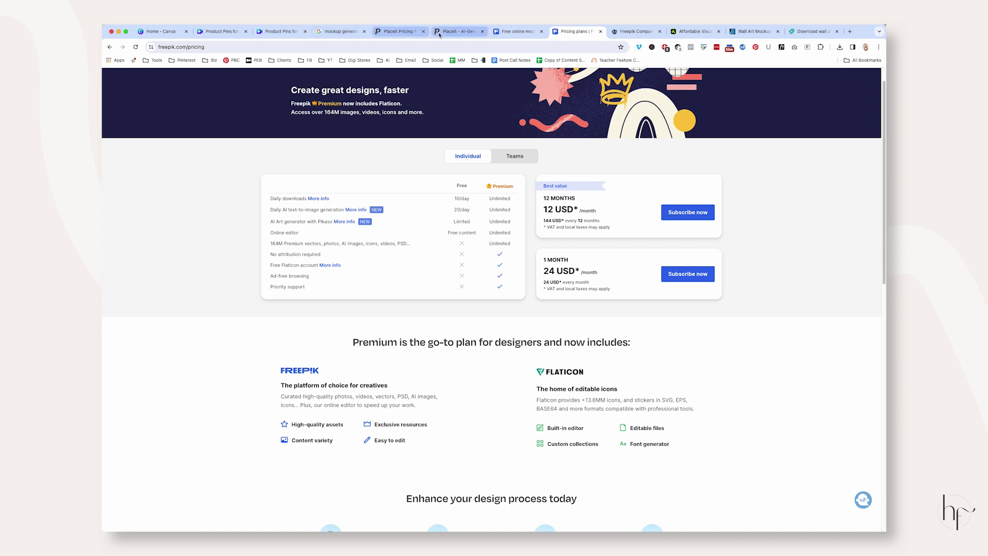
left_click(455, 31)
left_click(399, 31)
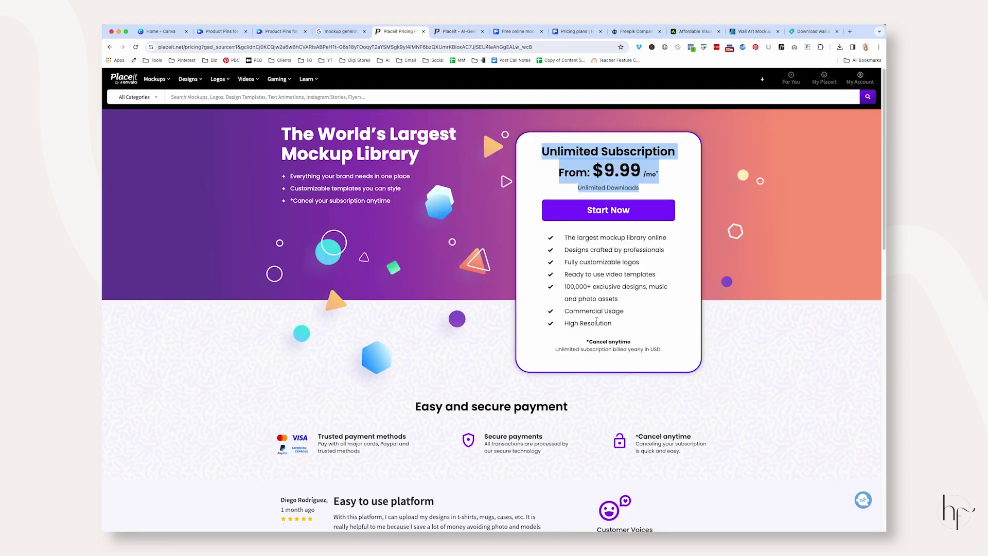
Highlight the Full license description on Freepik's pricing page and return to the plan prices
left_click(577, 31)
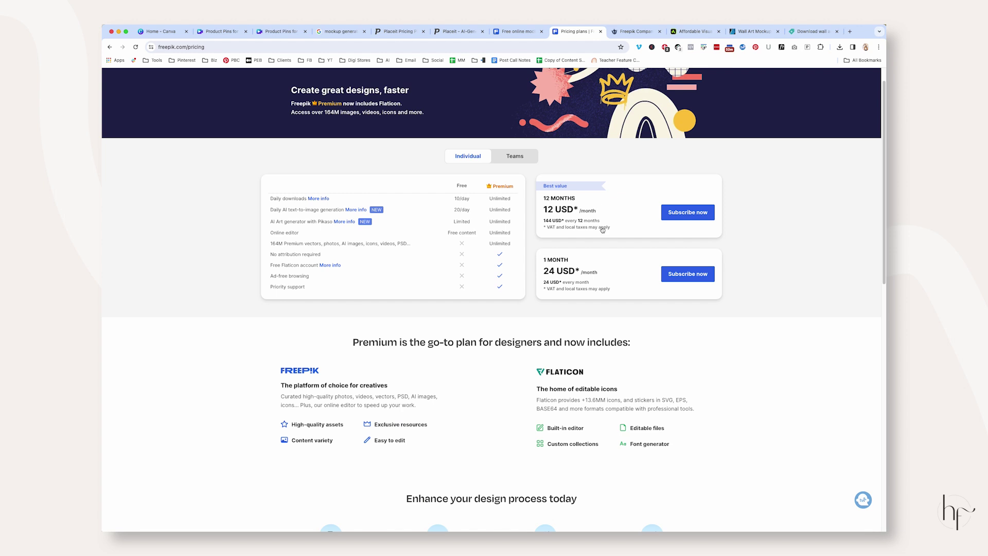
scroll(374, 366, "down", 5)
left_click_drag(373, 365, 293, 307)
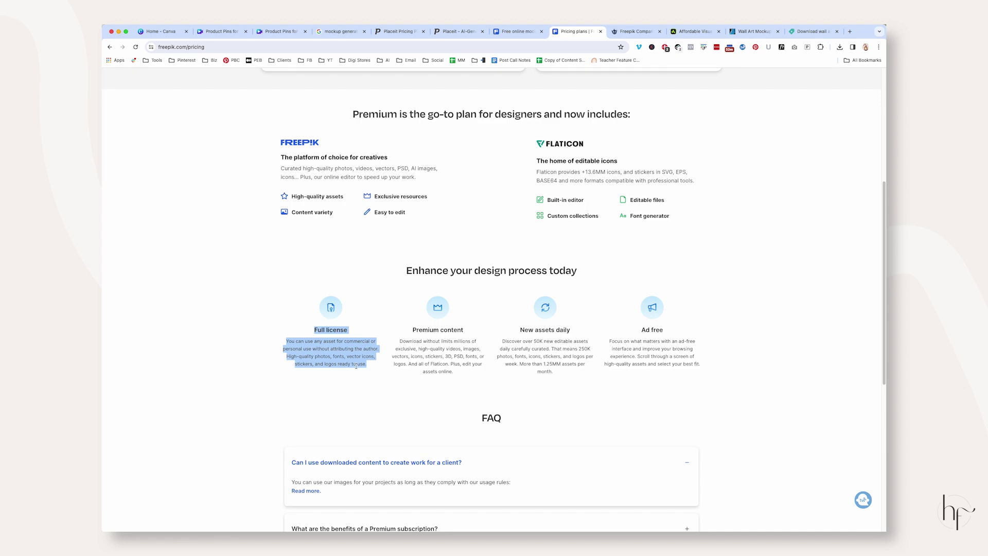
scroll(356, 365, "up", 15)
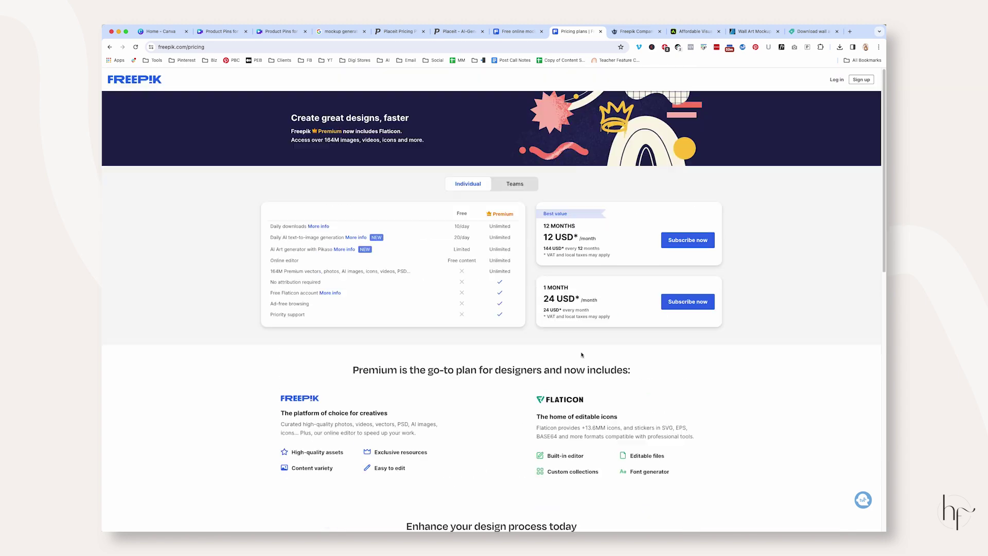
Switch to Artboard Studio's pricing page and compare the Free Plan, Mockup Forever Pack and Professional Plan
left_click(650, 32)
left_click(695, 32)
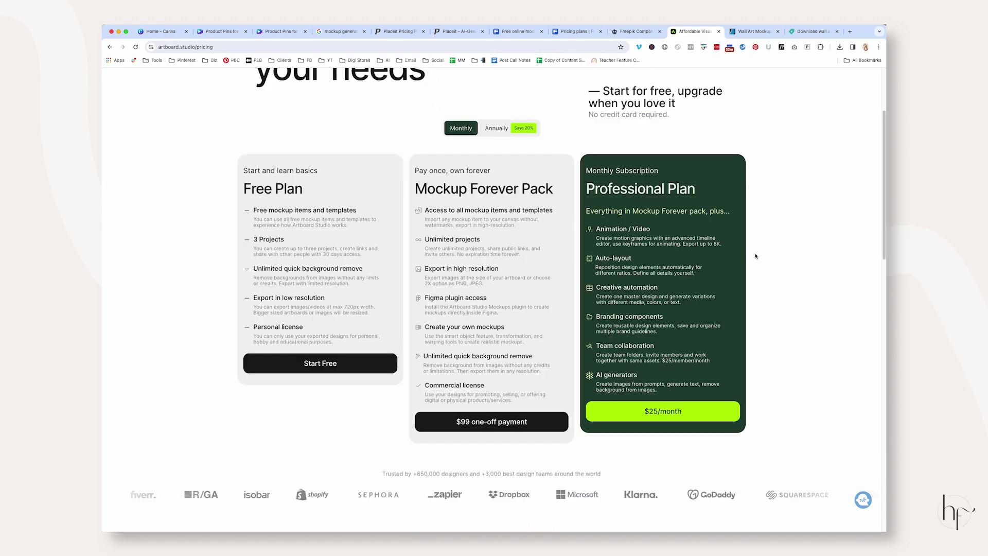
scroll(756, 256, "up", 3)
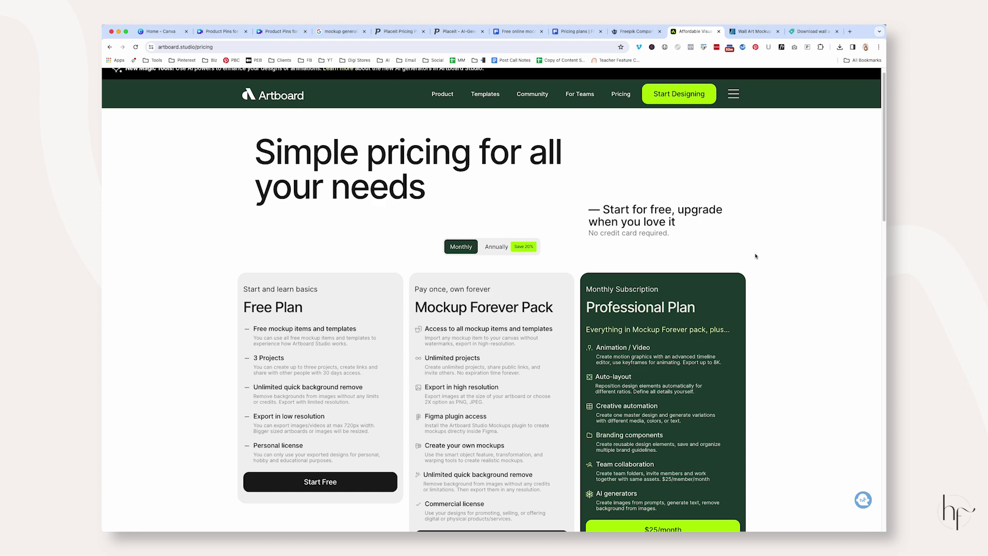
scroll(756, 255, "down", 2)
scroll(755, 256, "up", 2)
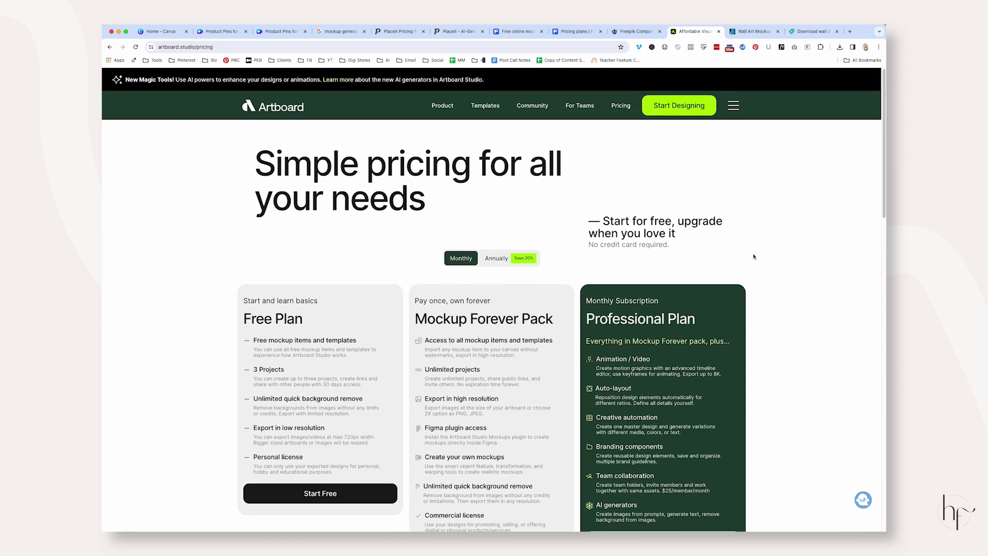
scroll(754, 256, "down", 4)
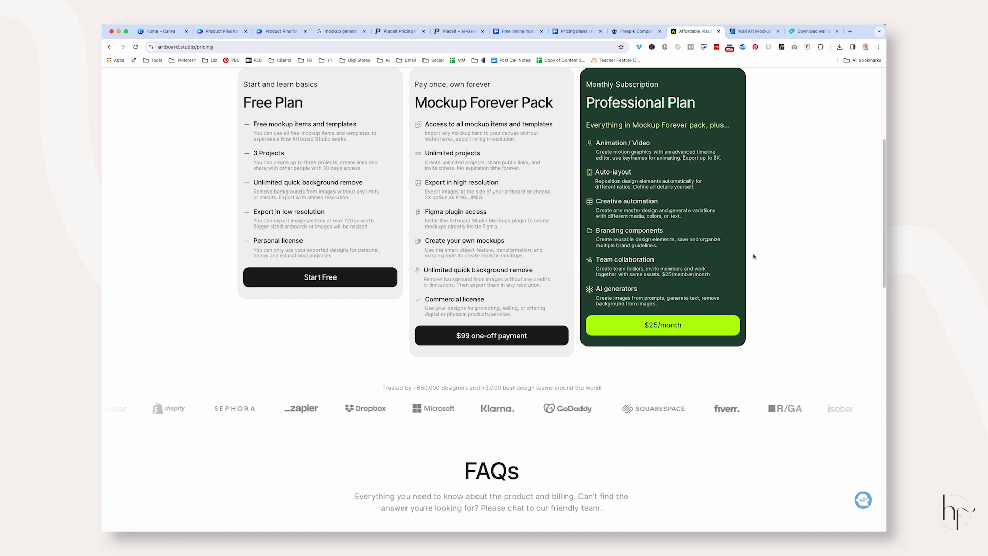
Review Artboard Studio's monthly plans and highlight the mockup access and unlimited projects features of the Mockup Forever Pack
scroll(755, 256, "up", 1)
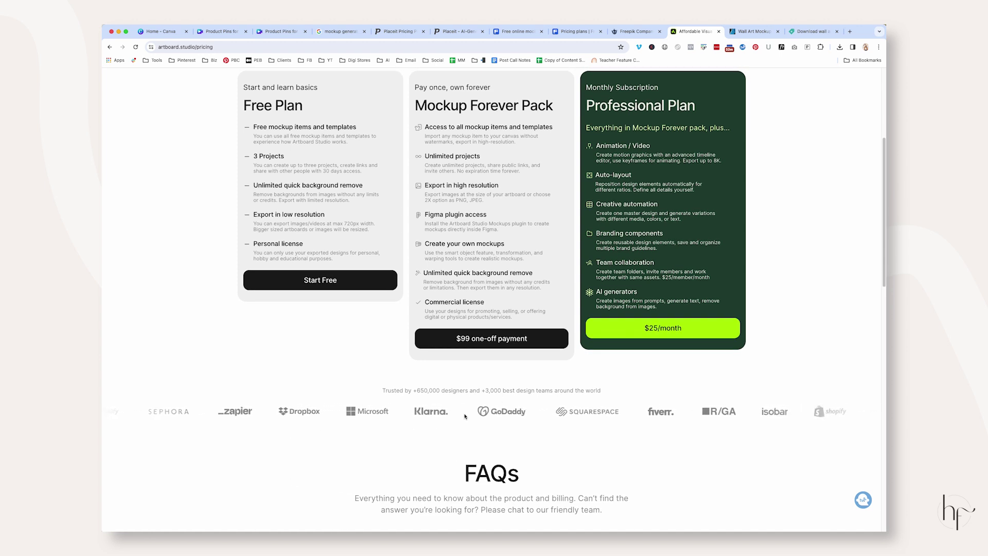
scroll(795, 194, "up", 4)
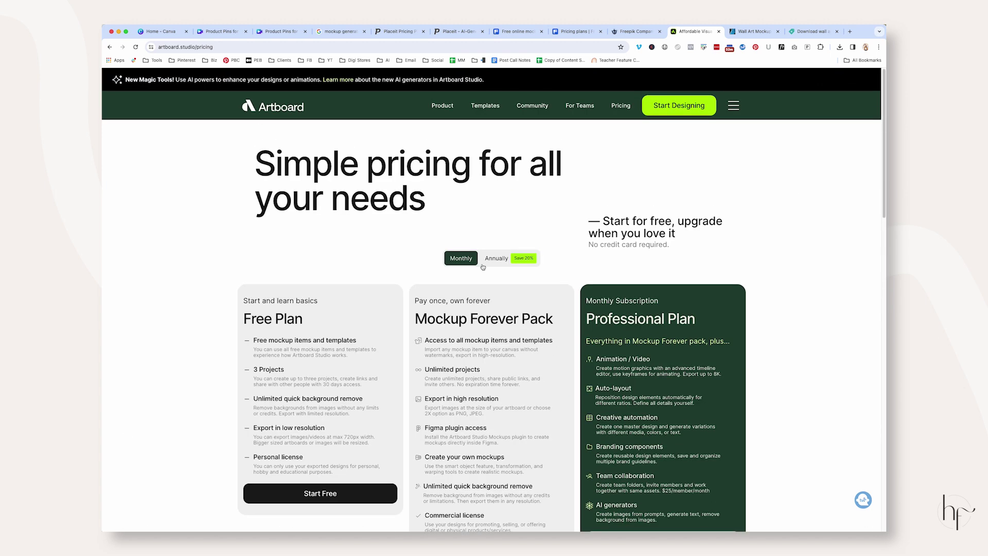
scroll(484, 437, "down", 2)
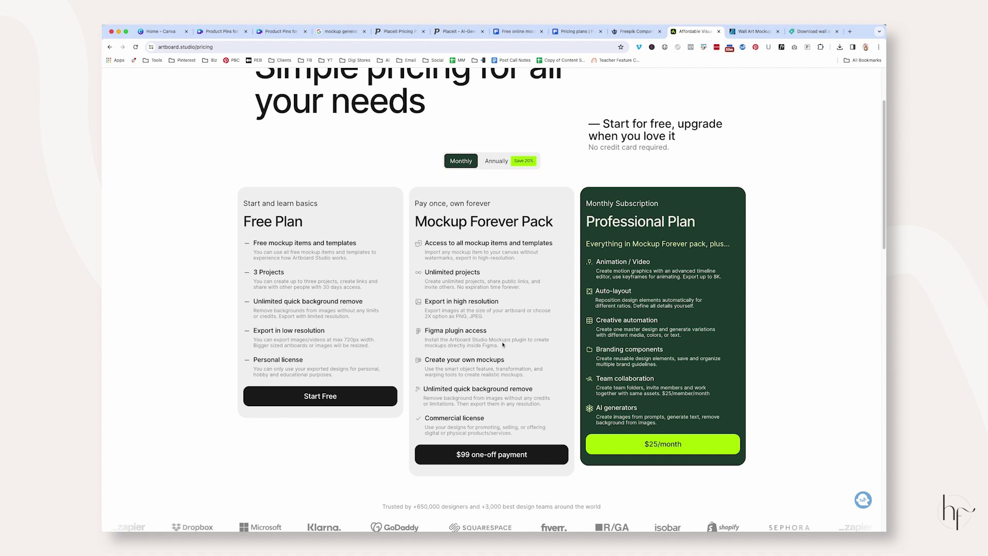
left_click_drag(423, 242, 531, 289)
left_click(500, 243)
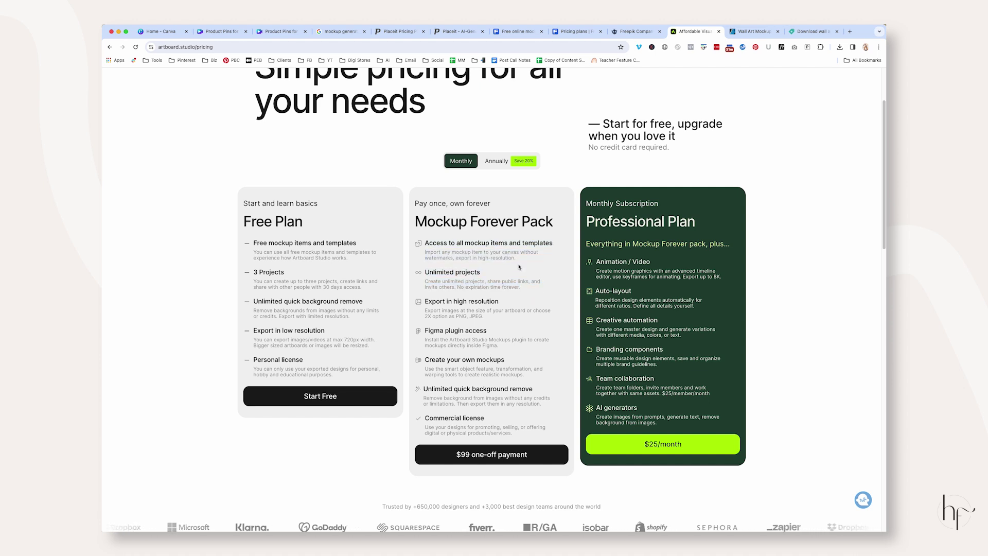
left_click_drag(516, 257, 475, 242)
left_click(497, 276)
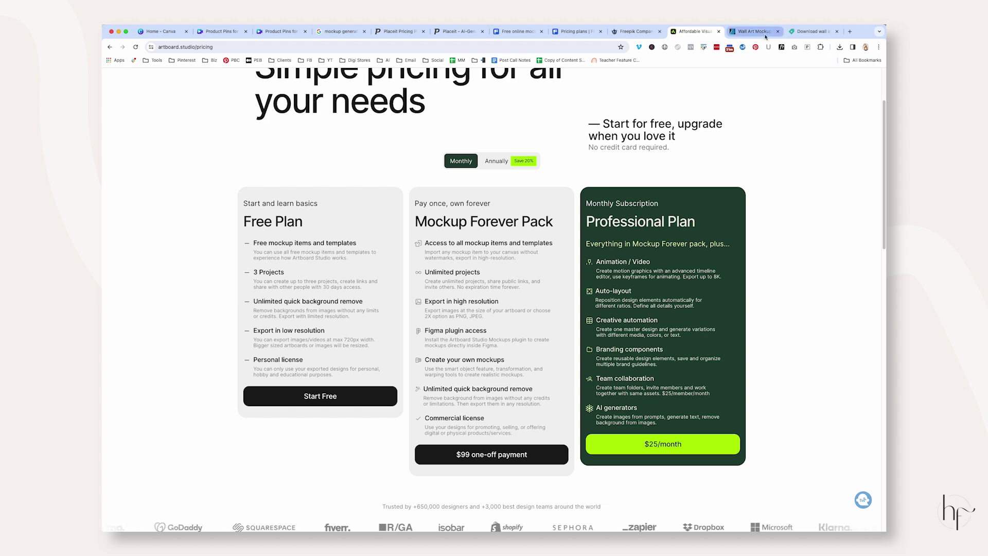
Switch to GraphicRiver's "wall art mockup" results, highlight the search term and examine the listed mockups and their individual prices
key("ctrl+Tab")
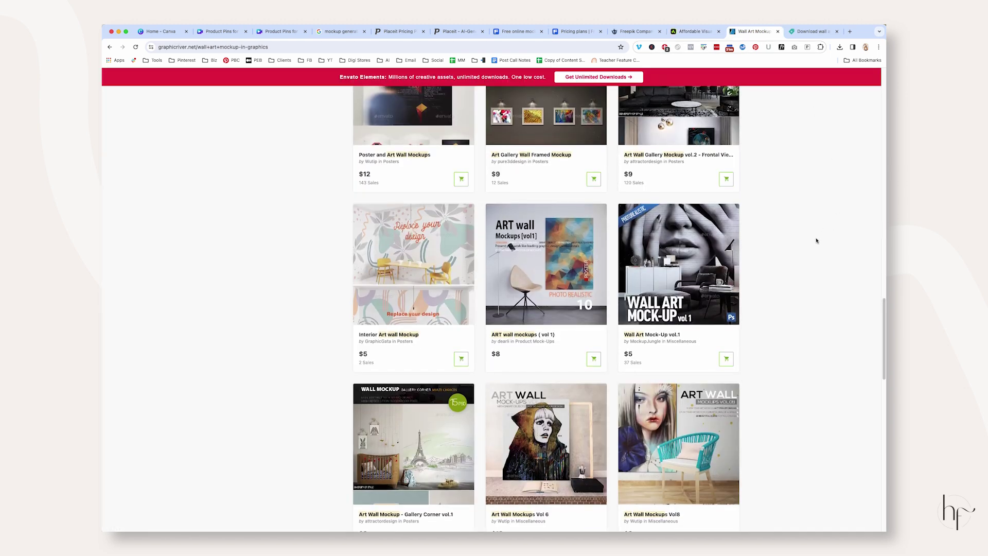
scroll(815, 240, "up", 15)
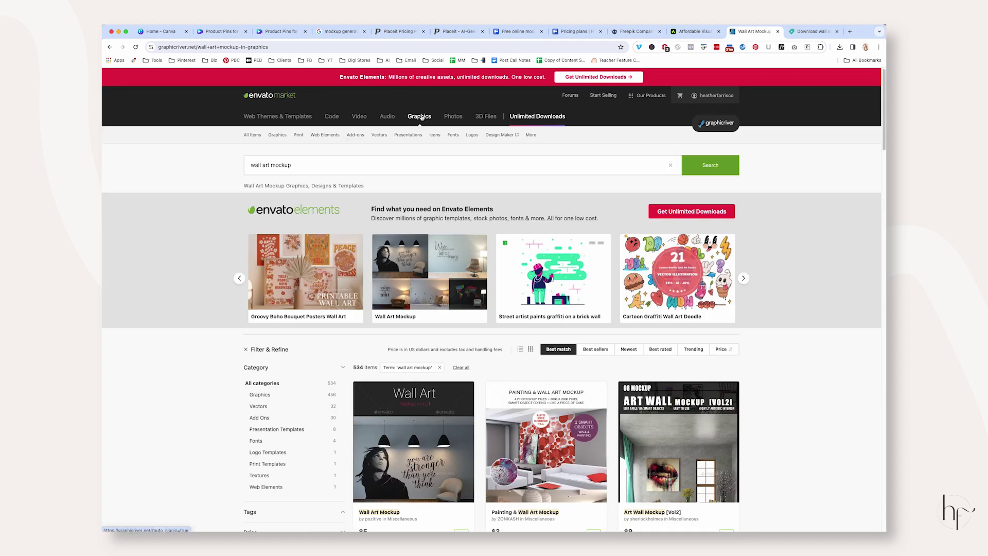
left_click_drag(248, 166, 318, 164)
left_click(209, 181)
scroll(208, 251, "down", 8)
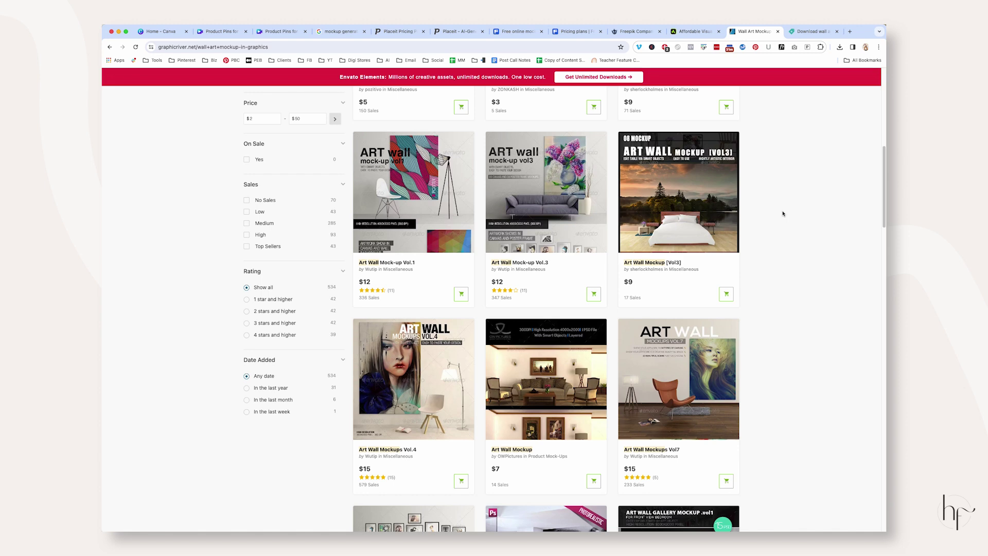
scroll(783, 213, "down", 3)
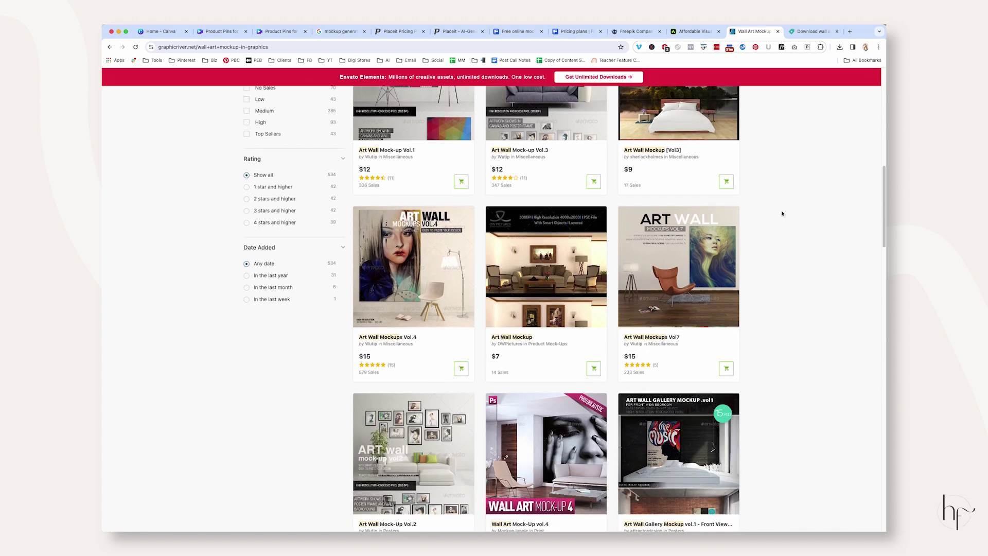
scroll(774, 226, "down", 3)
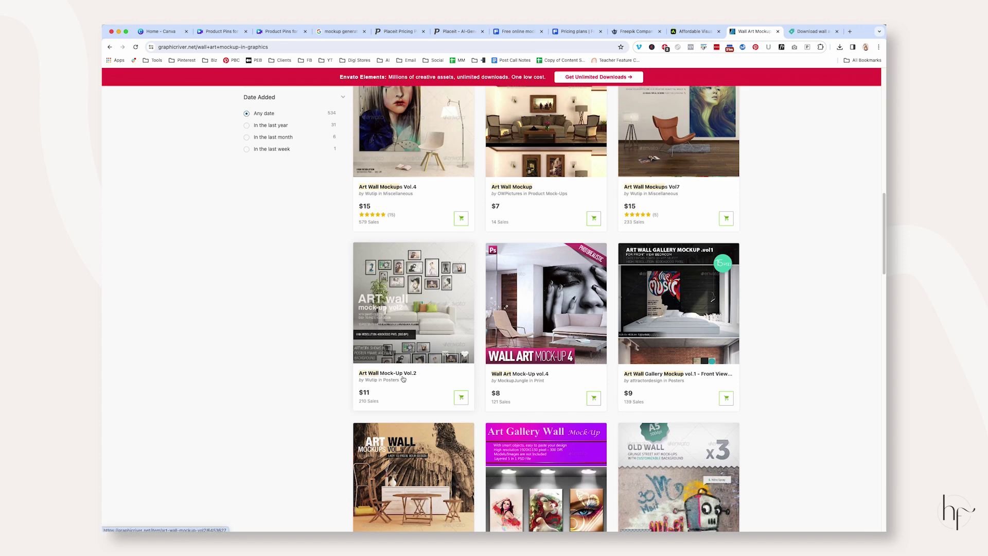
scroll(392, 307, "down", 5)
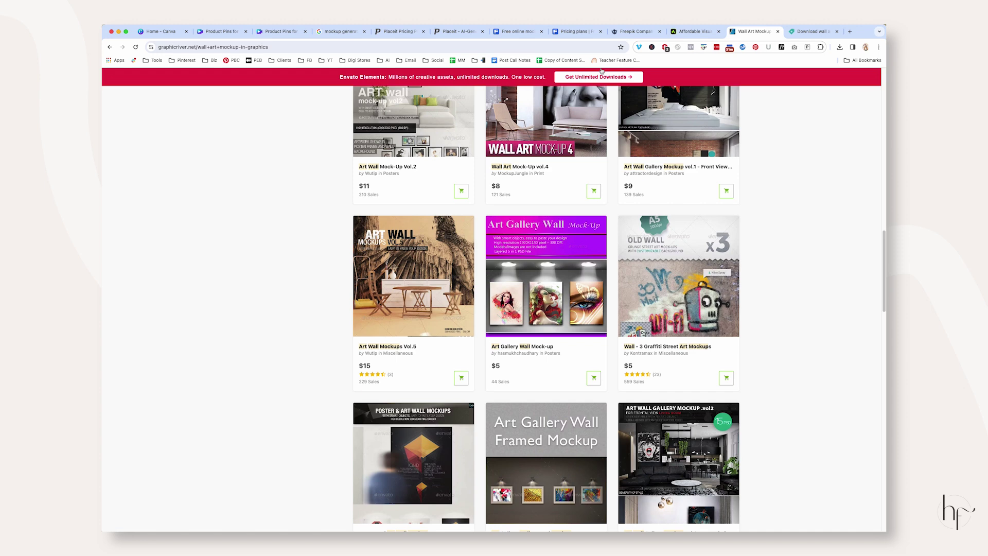
Compare Placeit's Unlimited Subscription offer with the individually priced wall art mockups on GraphicRiver
left_click(397, 31)
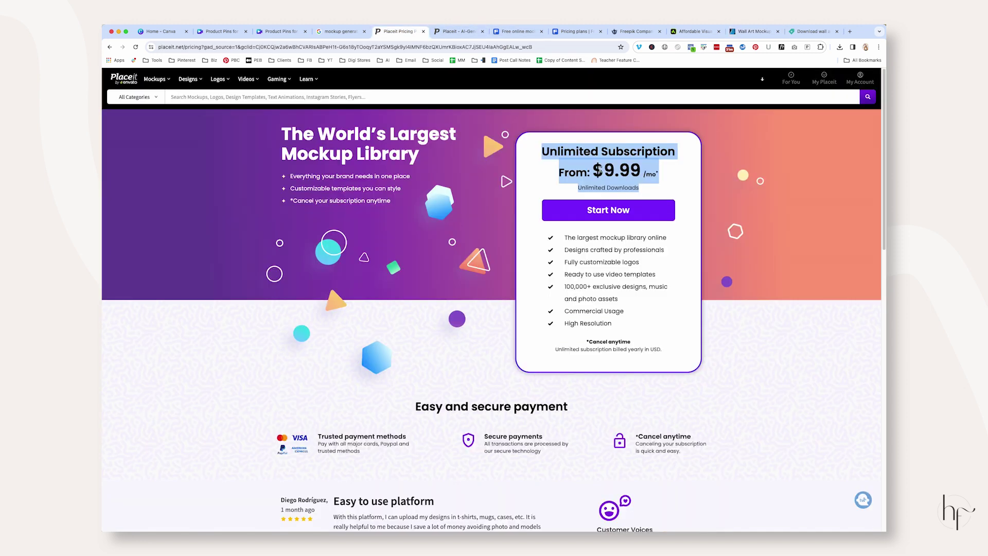
left_click(754, 31)
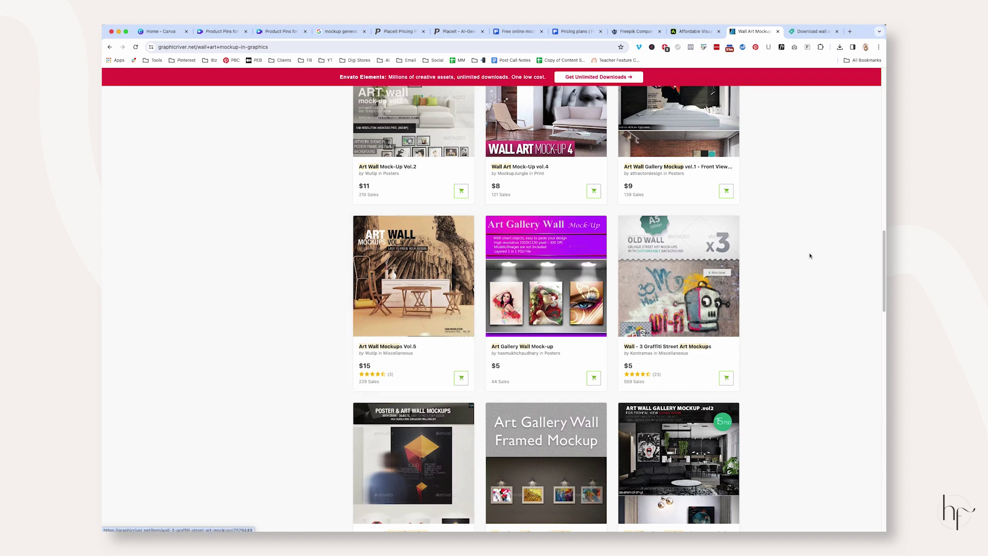
scroll(788, 273, "down", 5)
key("super+5")
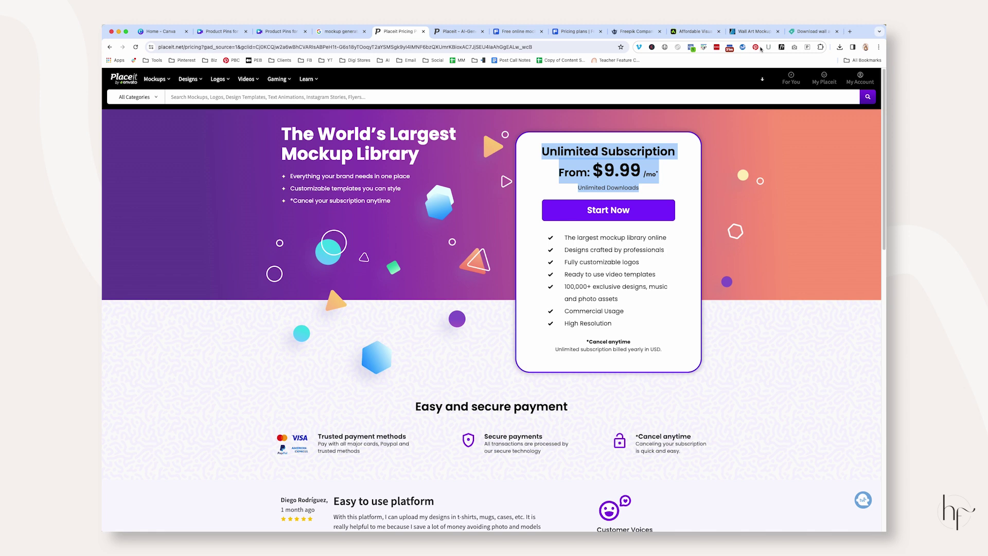
left_click(754, 31)
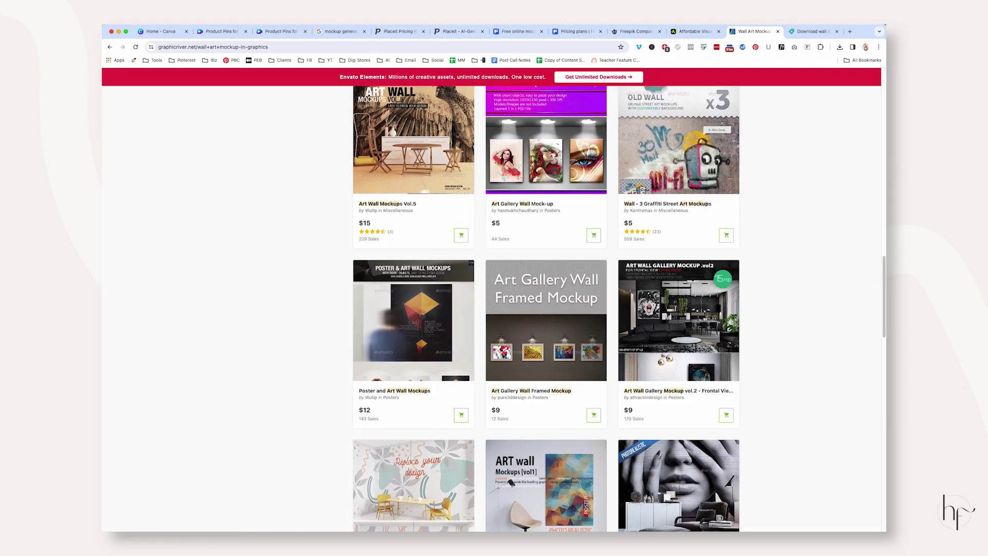
Switch to Creative Market's wall art mockup search results and examine the frame mockup sets and their prices
left_click(813, 32)
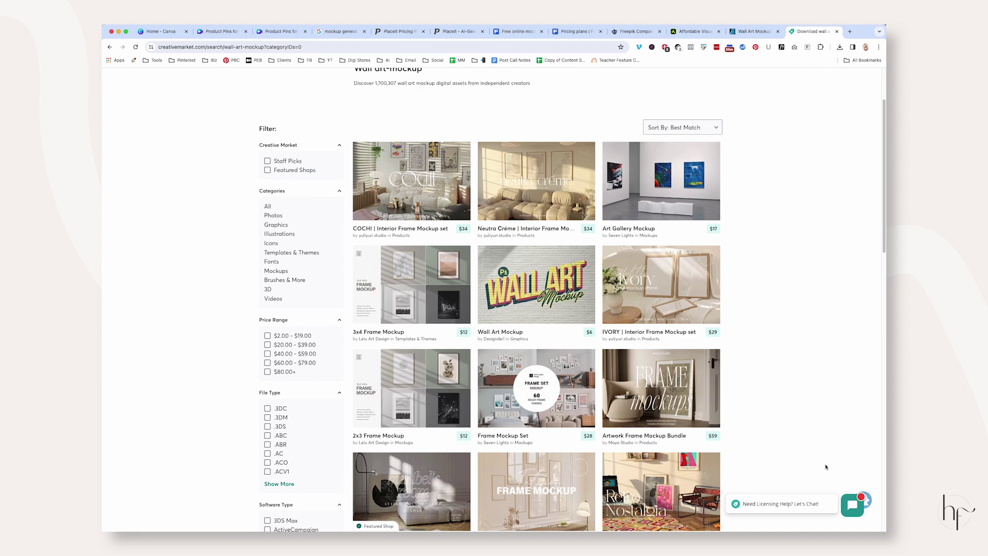
mouse_move(800, 515)
scroll(798, 292, "up", 1)
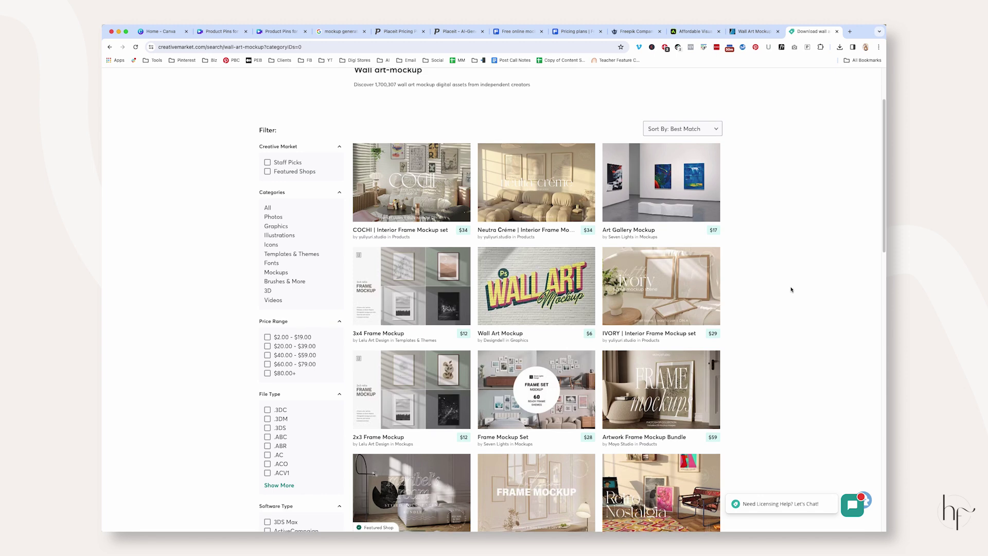
scroll(781, 269, "down", 2)
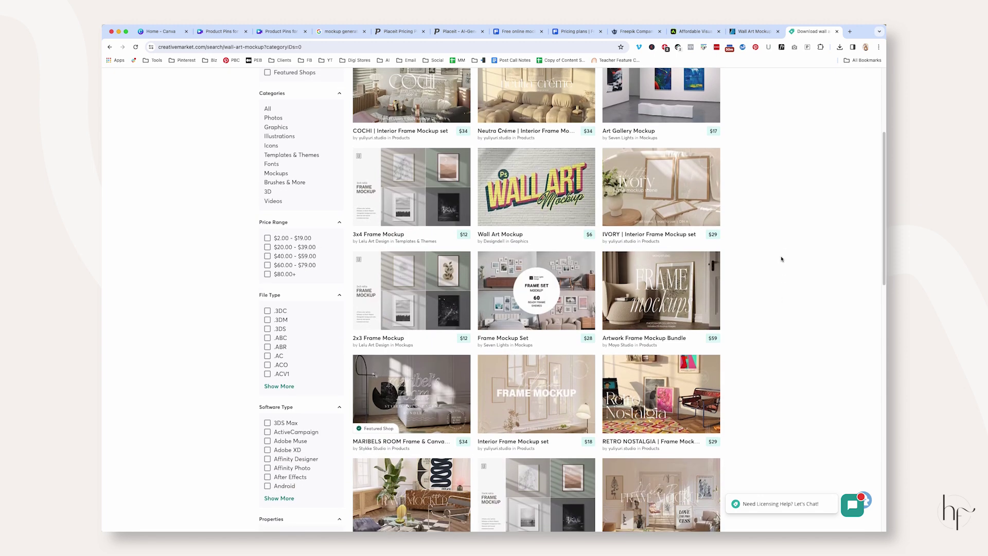
scroll(782, 259, "up", 1)
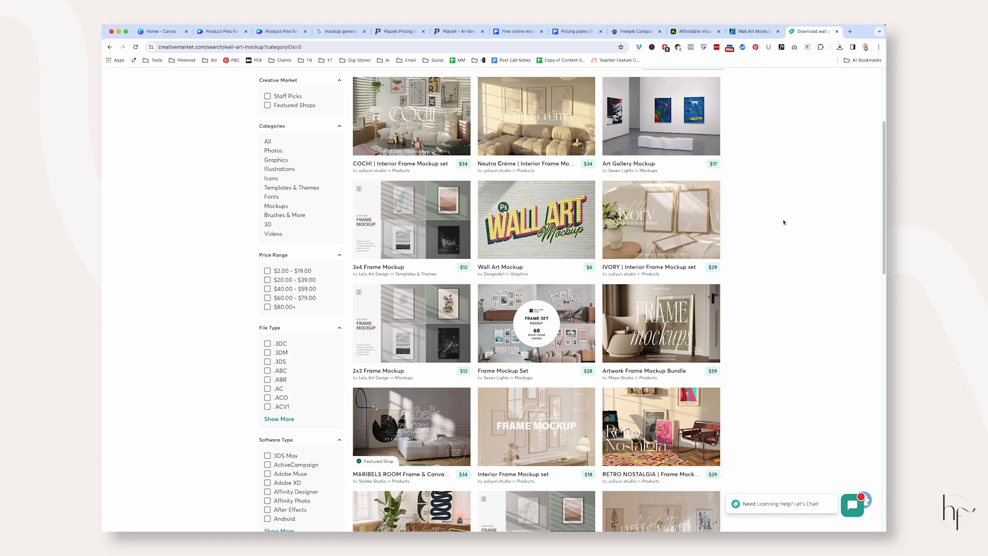
scroll(782, 220, "up", 1)
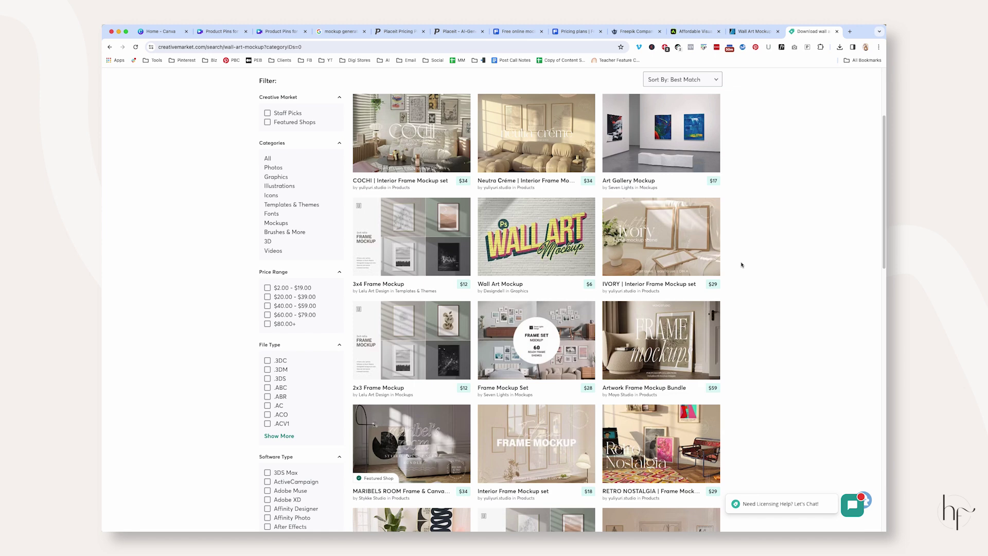
Compare the Creative Market mockups with GraphicRiver's, and browse GraphicRiver's wall art mockup results through to page 3
left_click(754, 31)
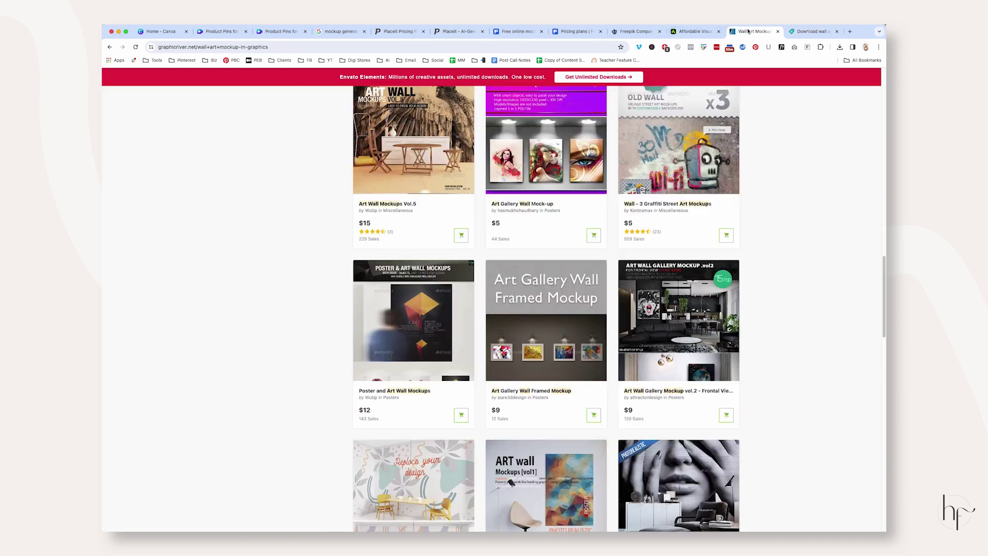
left_click(813, 31)
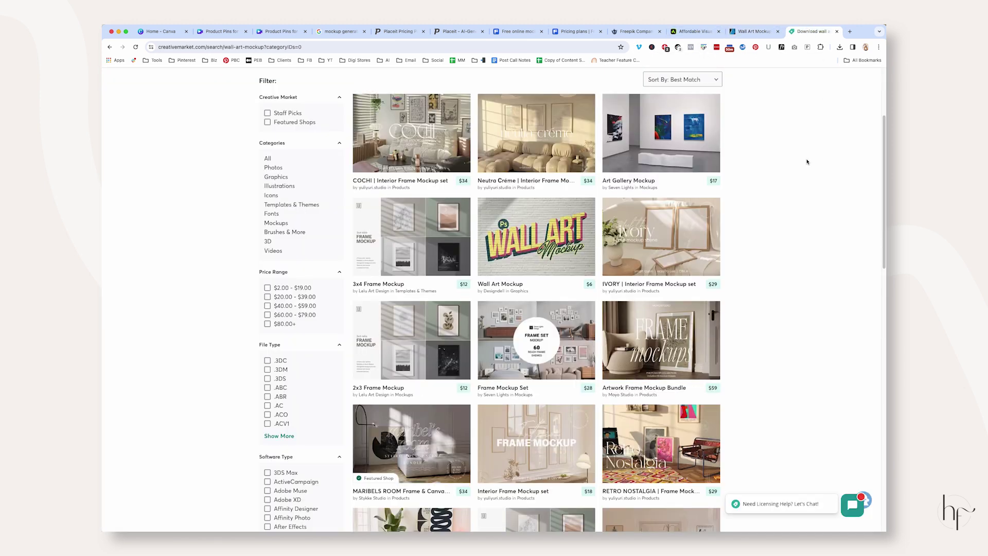
left_click(754, 32)
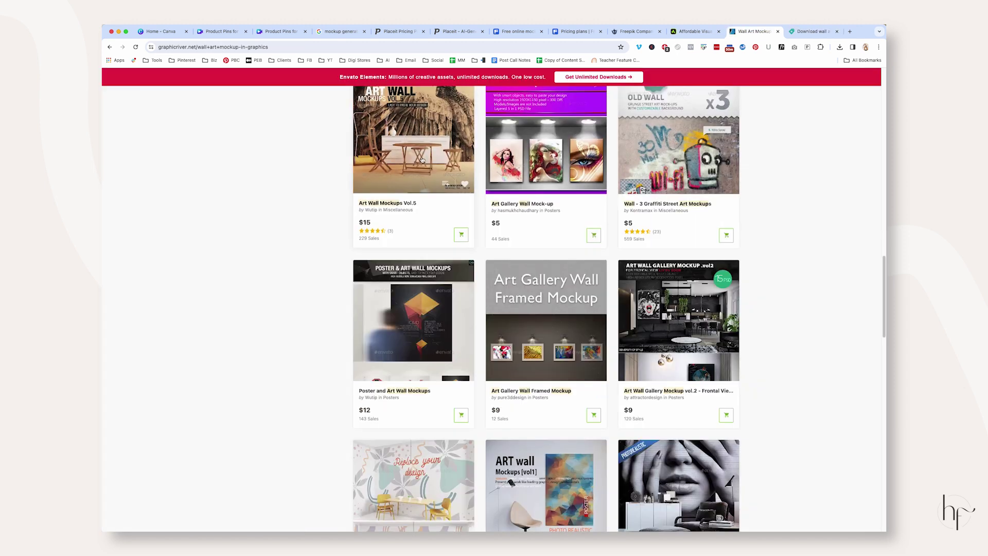
scroll(626, 221, "up", 2)
scroll(628, 212, "down", 10)
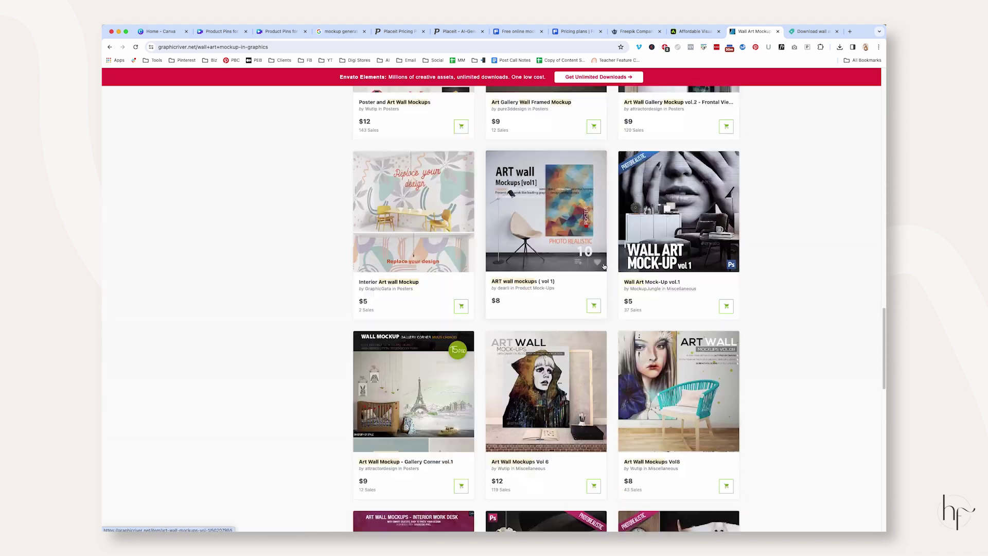
scroll(600, 298, "down", 10)
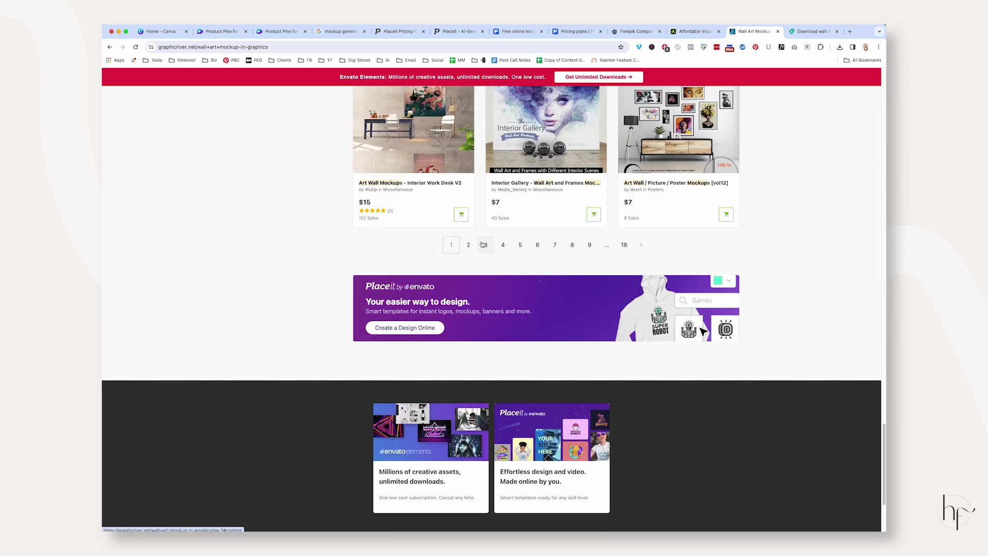
left_click(484, 244)
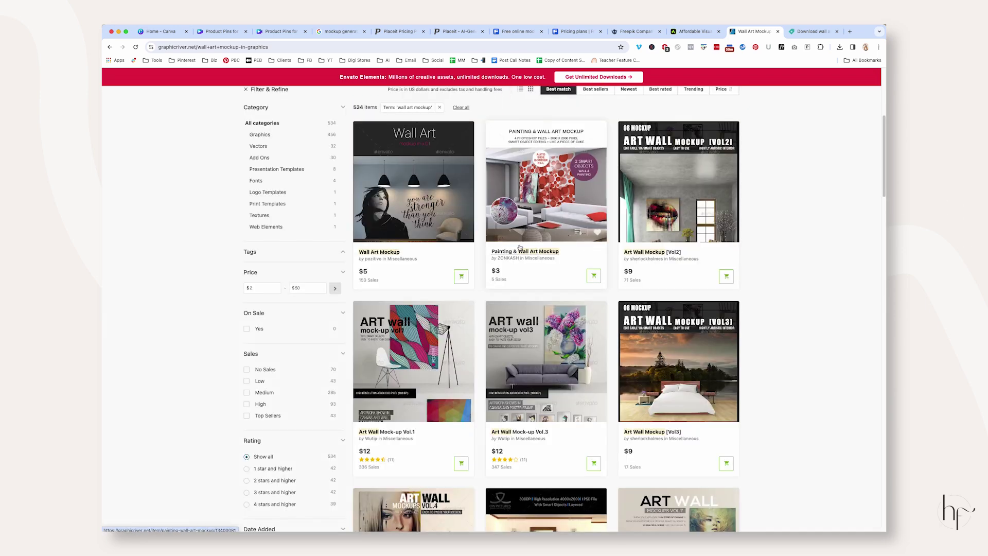
scroll(768, 293, "down", 2)
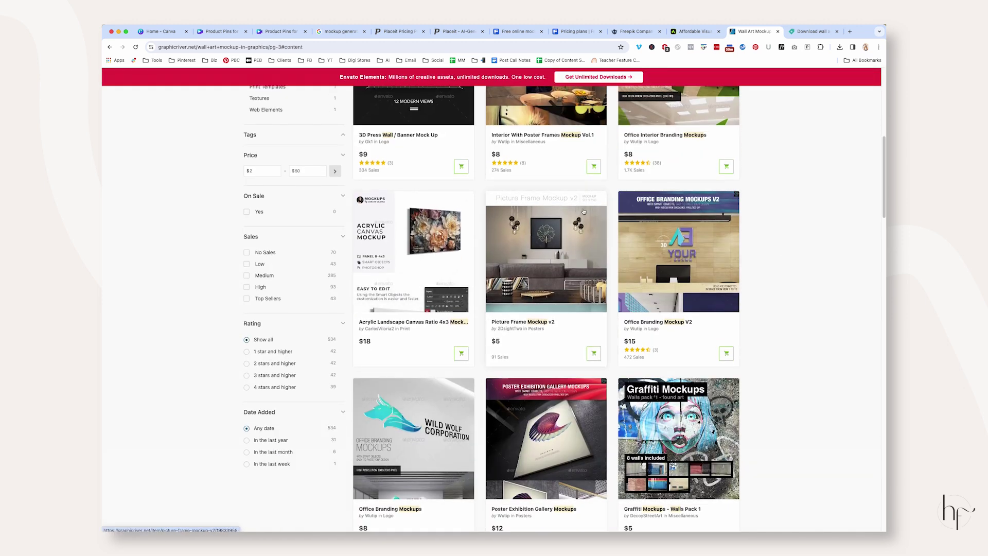
Compare the mockup styles on GraphicRiver's third results page with Creative Market's wall art mockups, ending on Creative Market
left_click(813, 31)
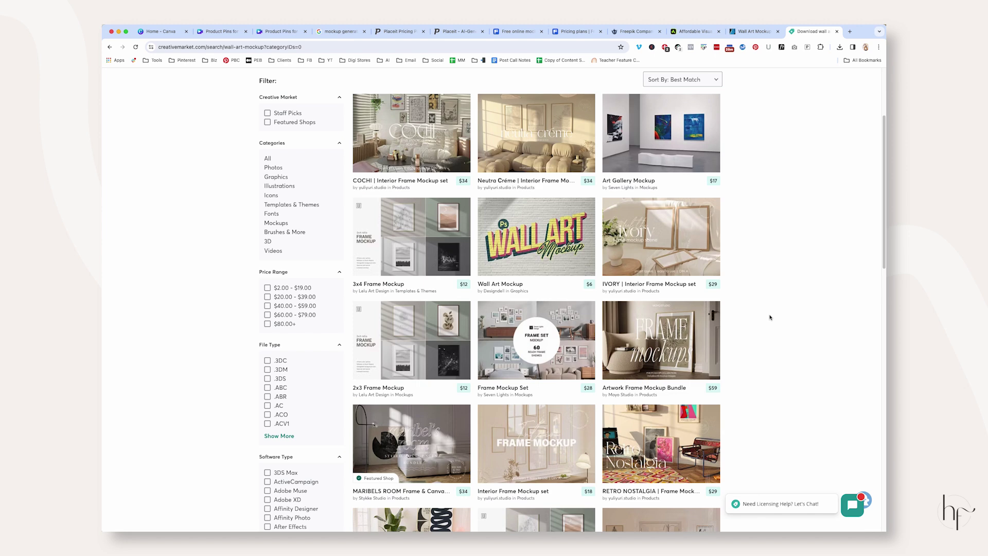
left_click(755, 31)
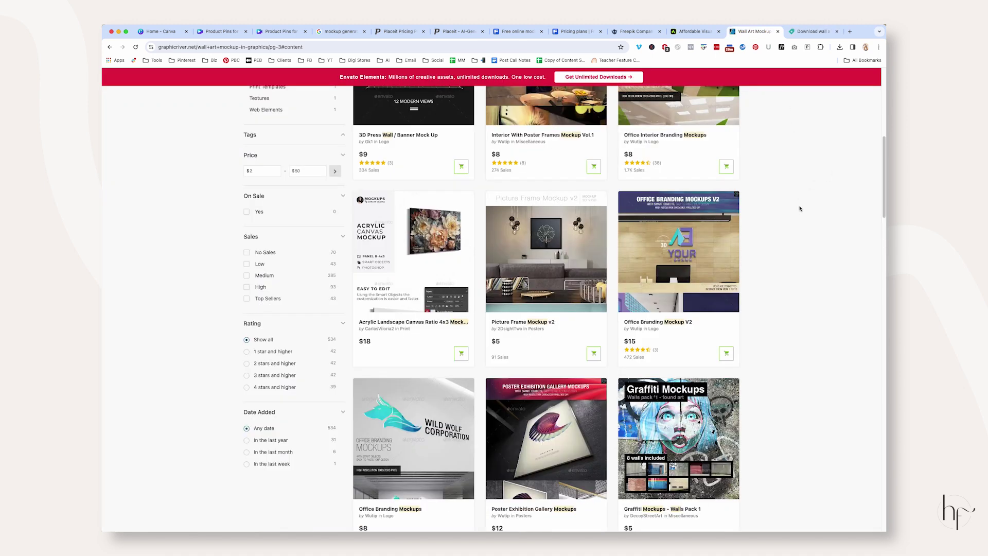
left_click(812, 32)
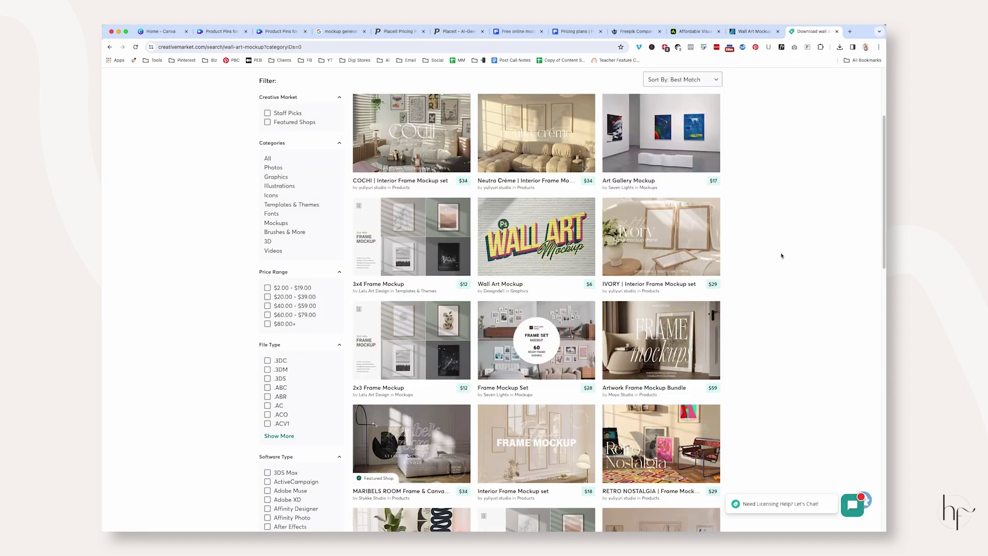
Return to the Canva design "Product Pins for Wall Art Example" at Template 001 and search its photos for "desert wall art"
left_click(223, 32)
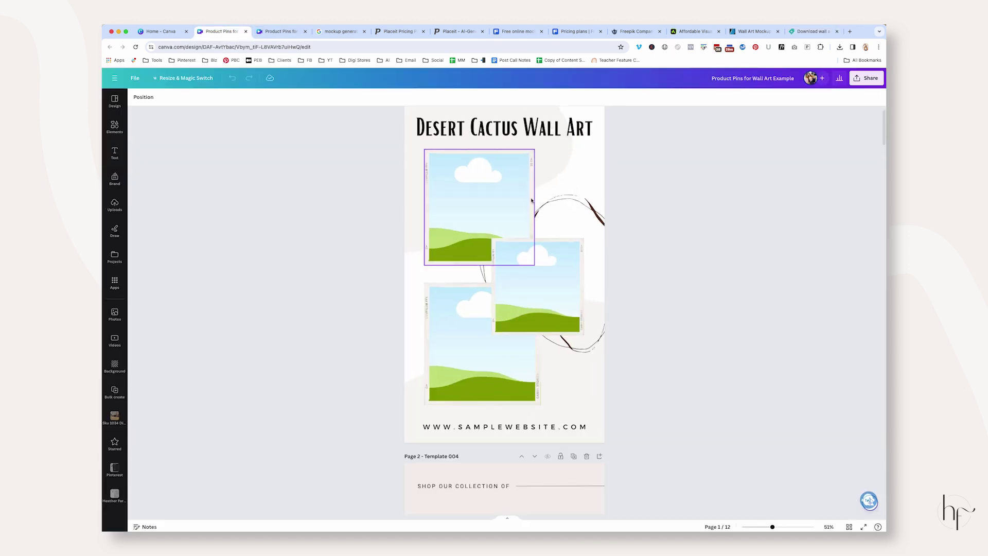
scroll(368, 197, "up", 1)
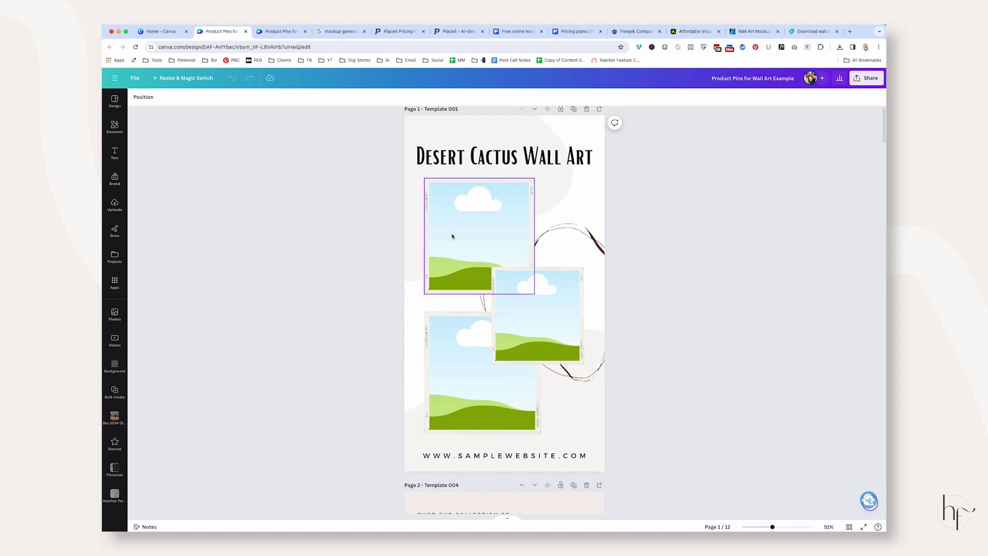
left_click(115, 314)
left_click(196, 103)
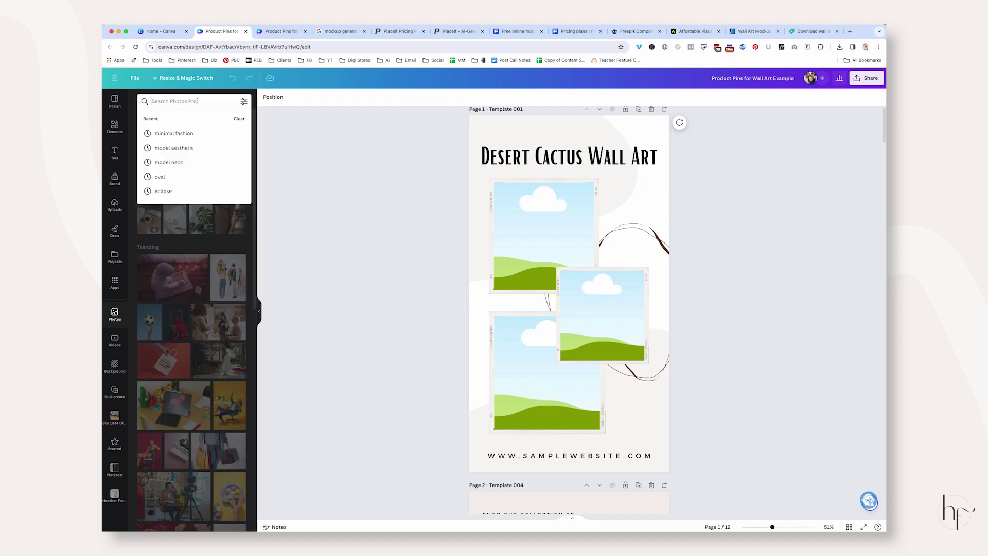
type("desert wall art")
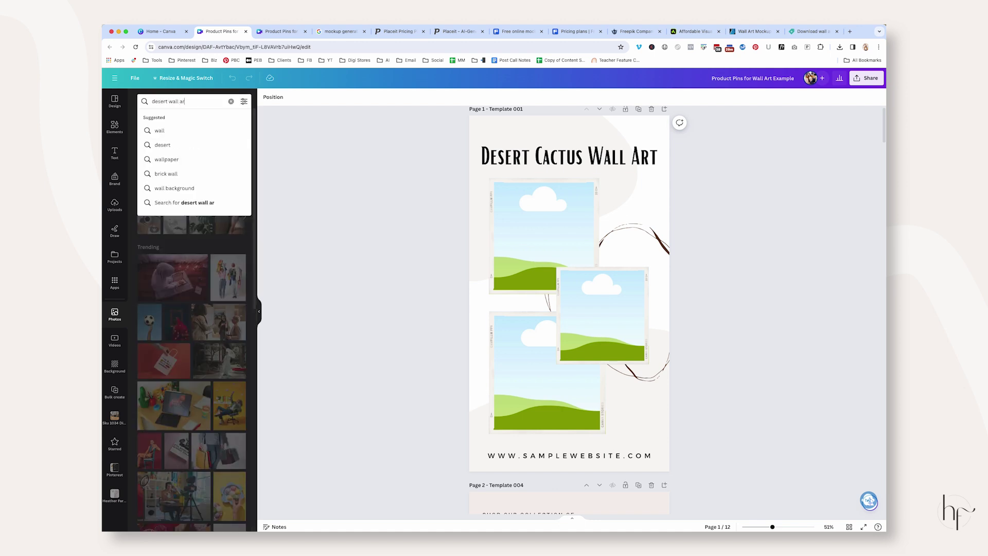
key("Return")
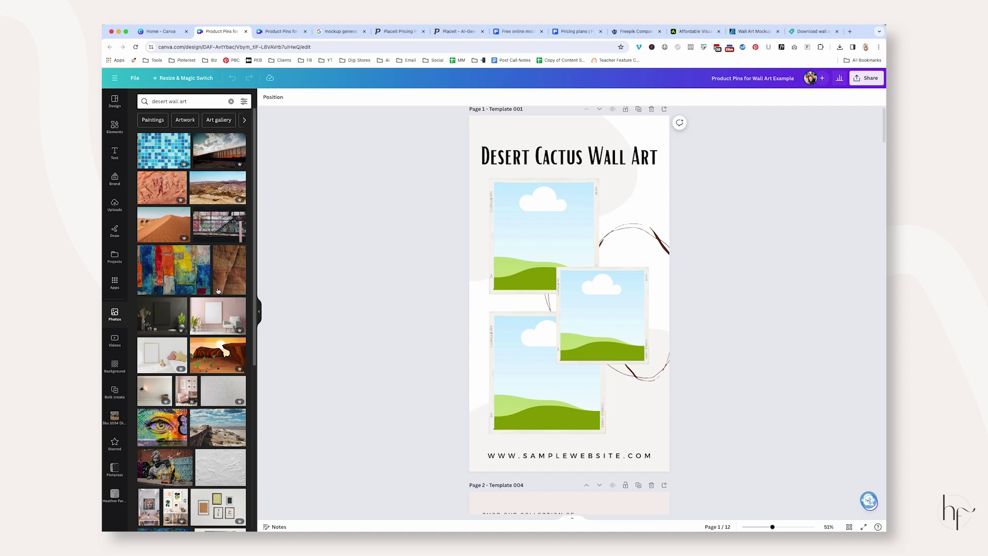
Look through the desert wall art photos and search the photo library for "saguaro" instead
scroll(218, 291, "down", 4)
left_click(188, 103)
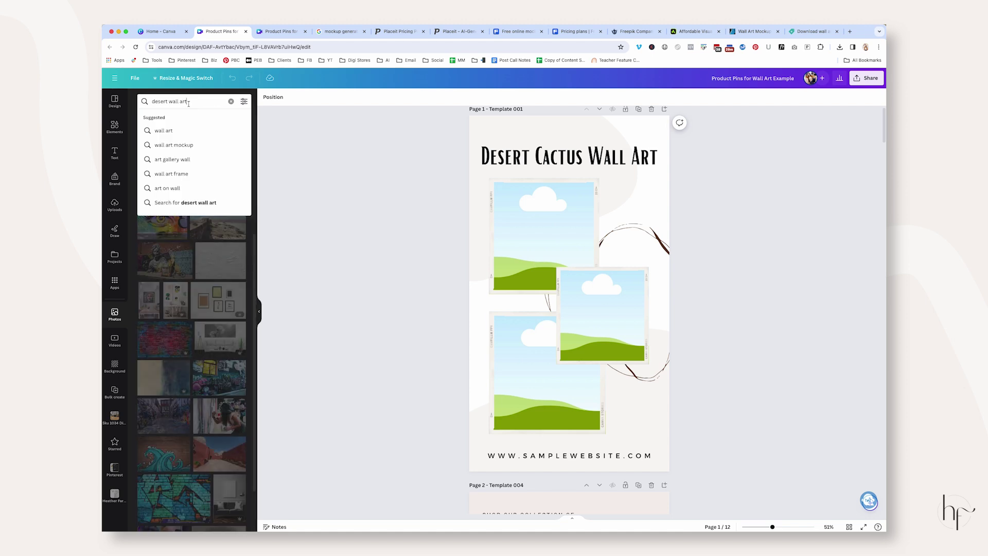
type("saguaro")
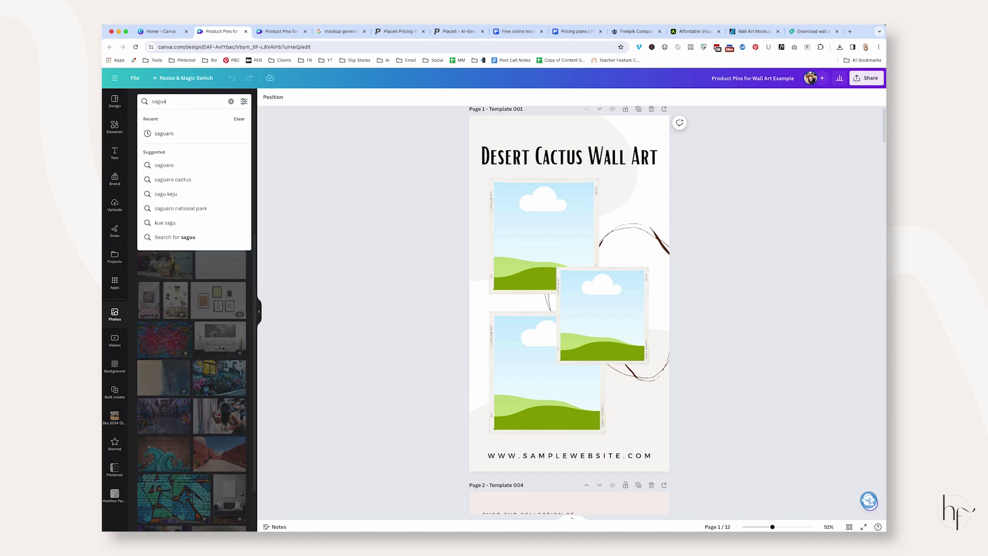
key("Return")
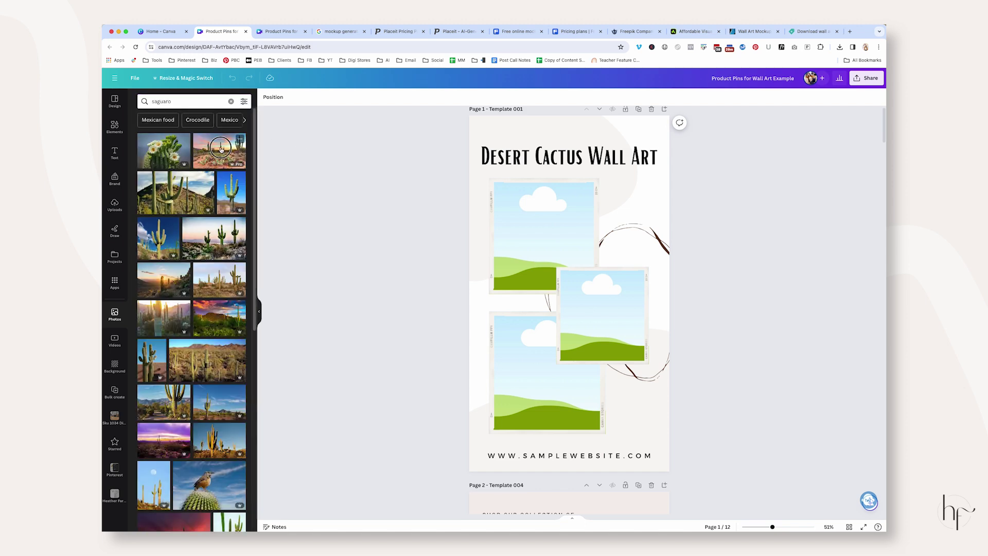
Fill Template 001's three photo frames with the pink-sunset desert, the pale-sky saguaro pair and the backlit saguaro photos
left_click(219, 150)
left_click_drag(541, 254, 541, 240)
left_click(207, 239)
left_click_drag(571, 288, 546, 371)
left_click(176, 319)
left_click(572, 155)
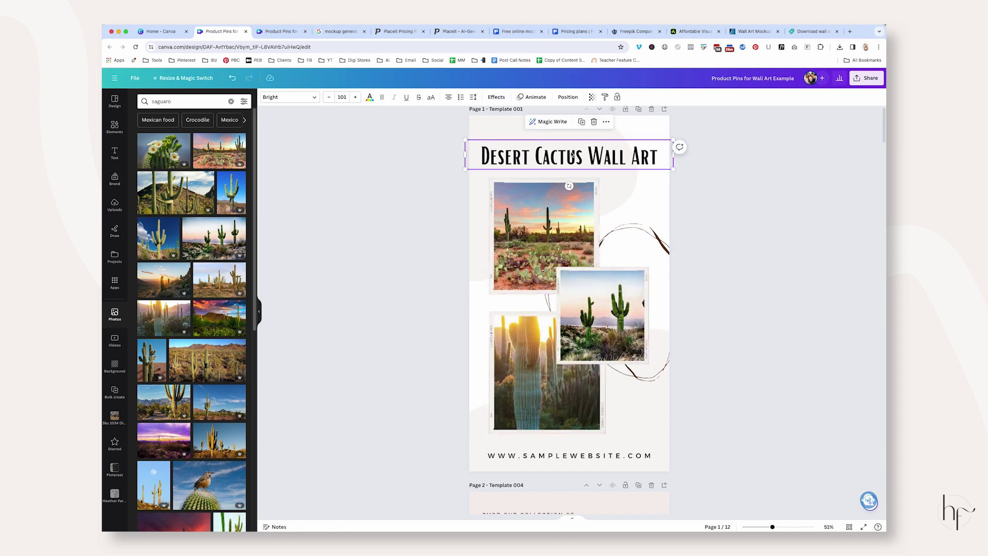
left_click(725, 236)
scroll(685, 265, "down", 1)
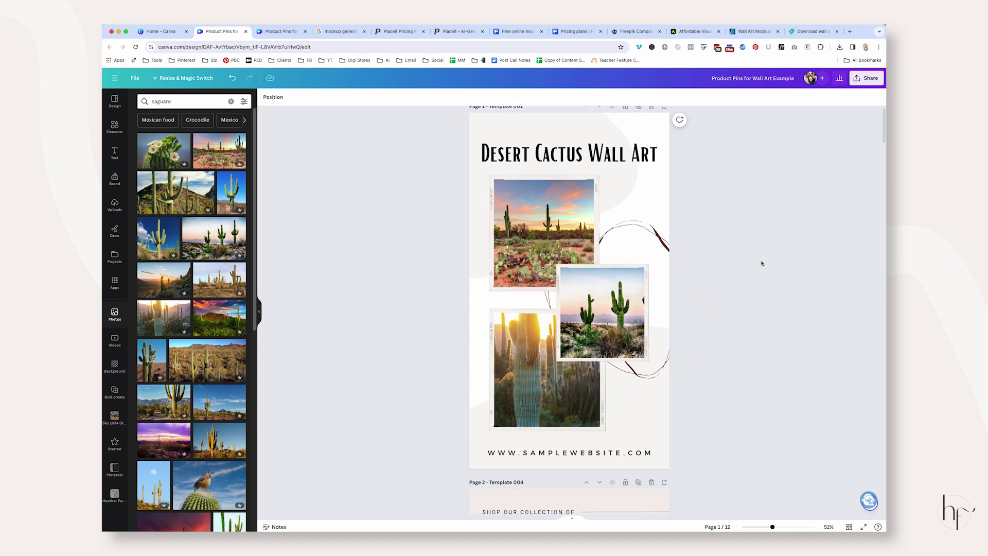
View Template 004, then use the overview of all pages to examine the Saguaro Cactus pin, Template 006, on page 7
scroll(763, 263, "down", 7)
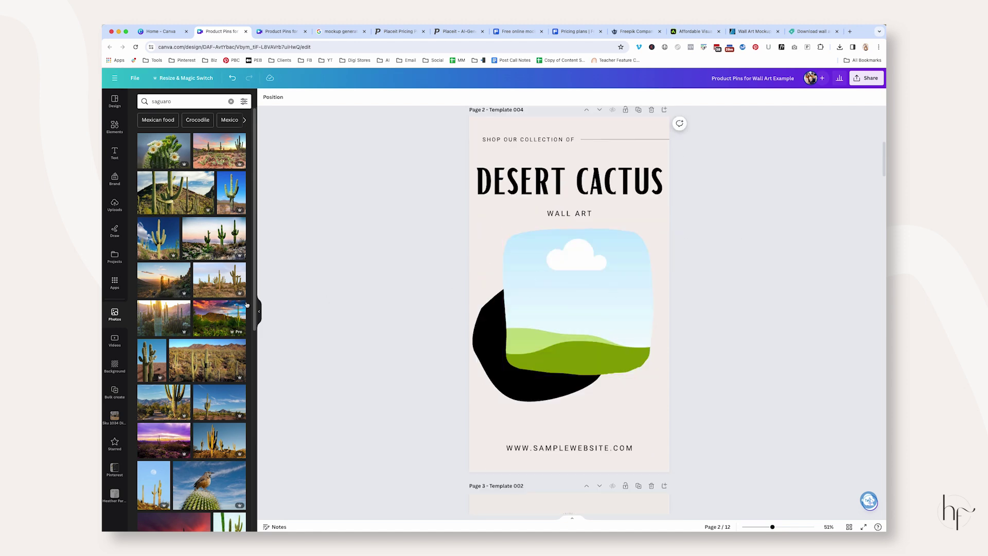
left_click(849, 527)
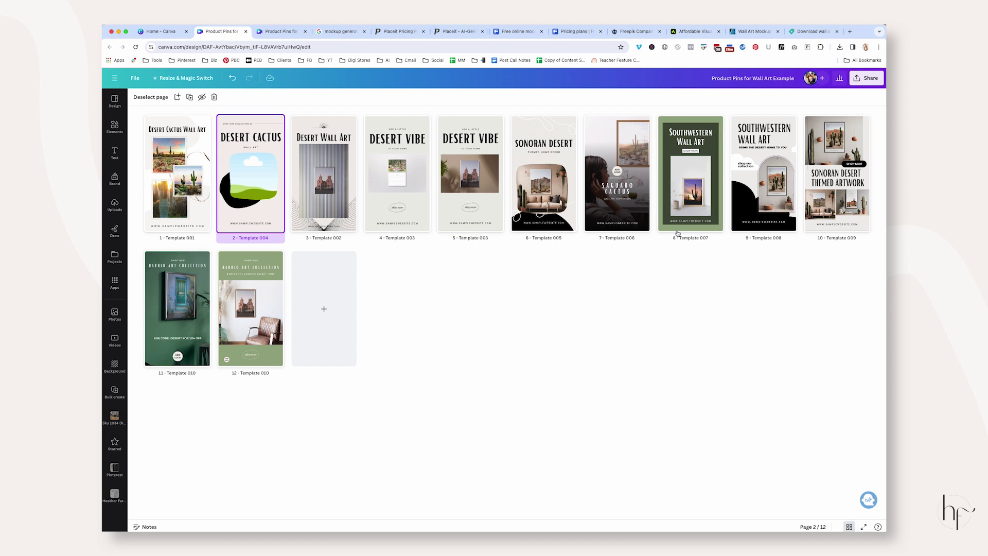
double_click(624, 161)
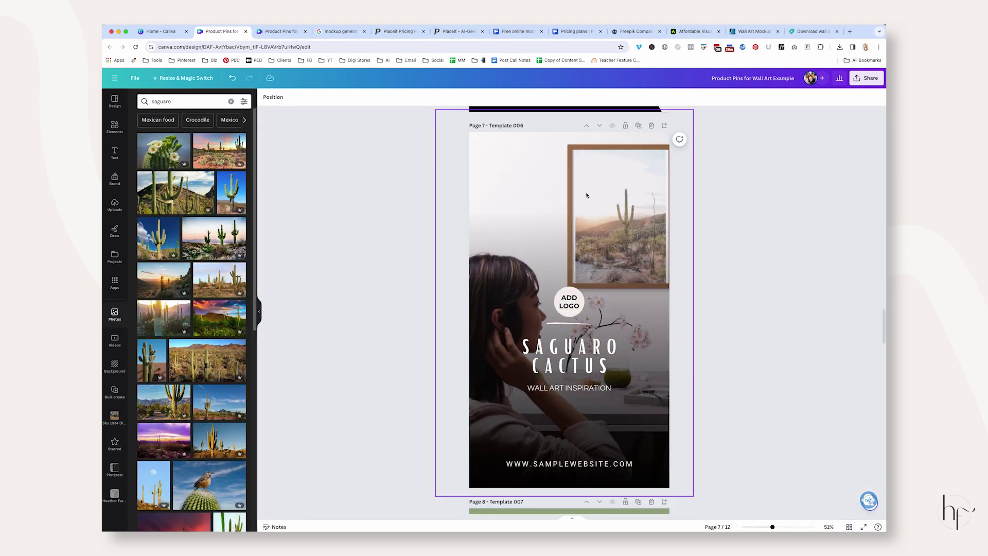
left_click(545, 191)
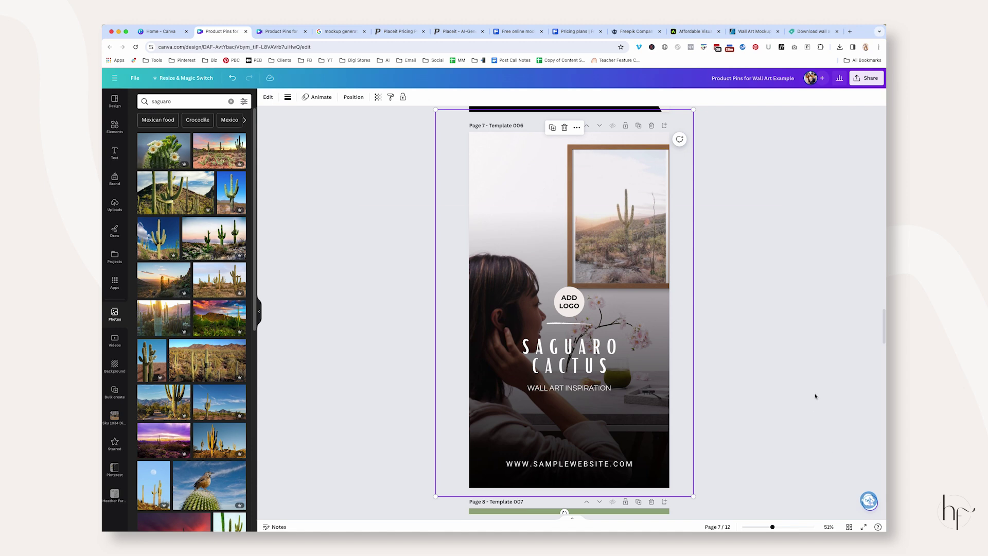
Return to the page overview and examine the framed cactus mockups on Template 008 and Template 009
left_click(849, 527)
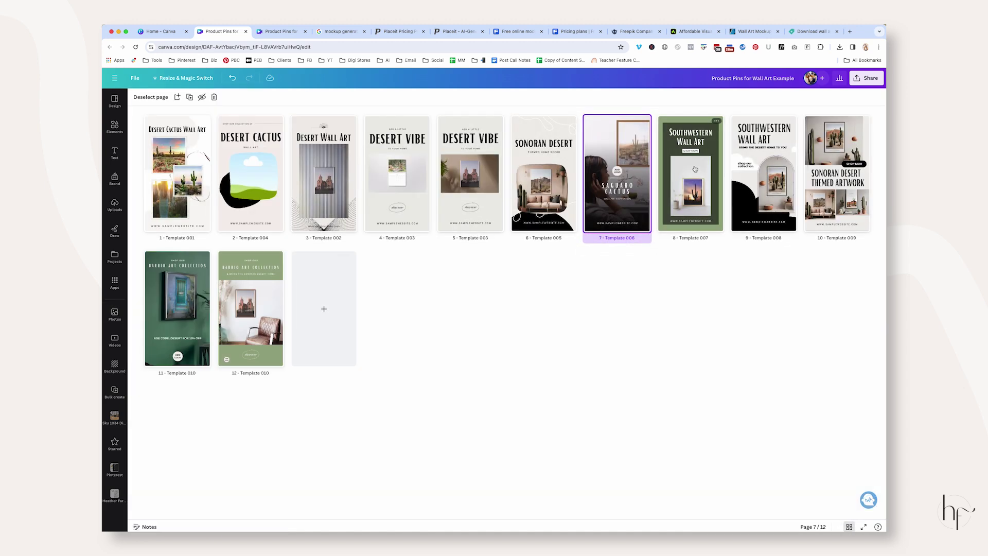
left_click(686, 184)
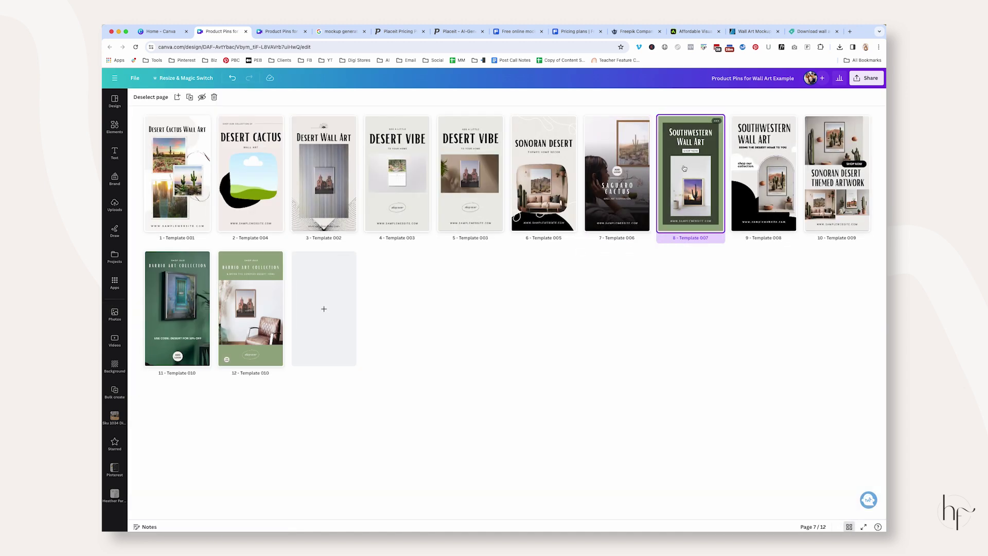
double_click(770, 196)
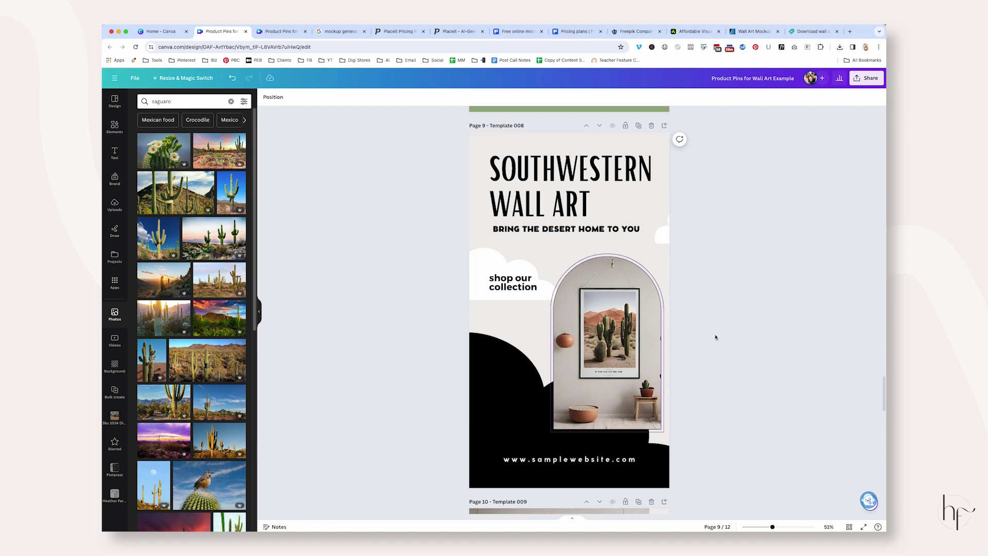
scroll(716, 335, "down", 6)
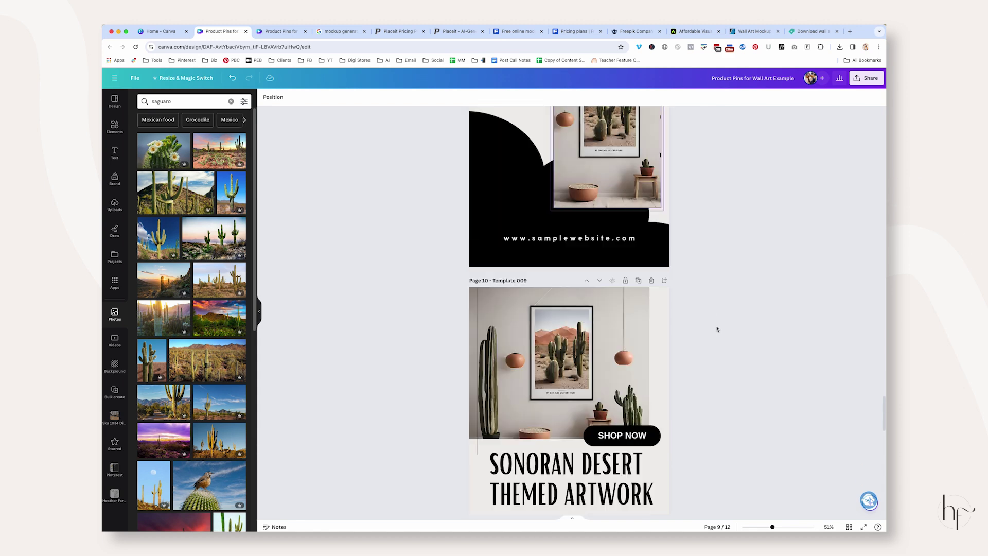
Go to page 11 through the page overview and examine the Barrio Art Collection pin's framed door mockup
left_click(849, 526)
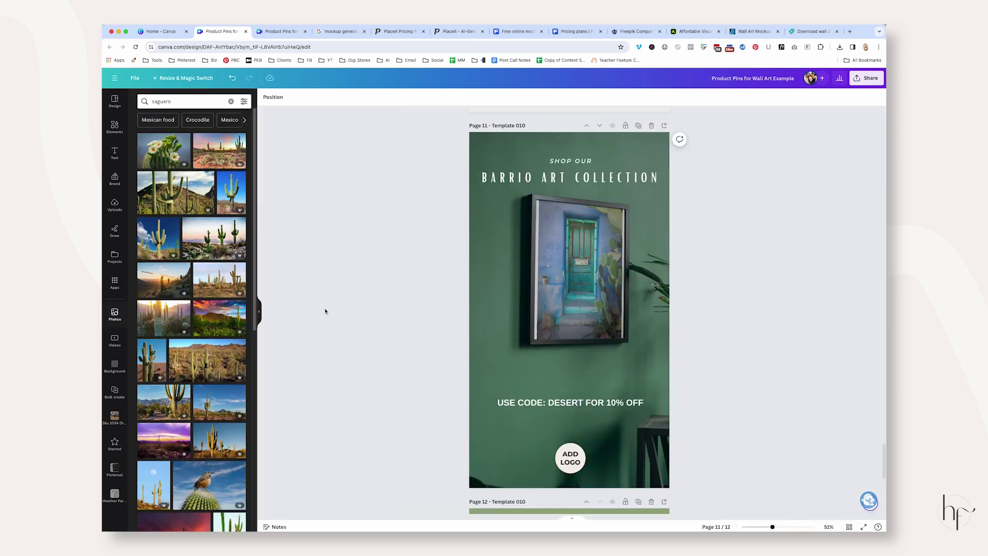
left_click(585, 277)
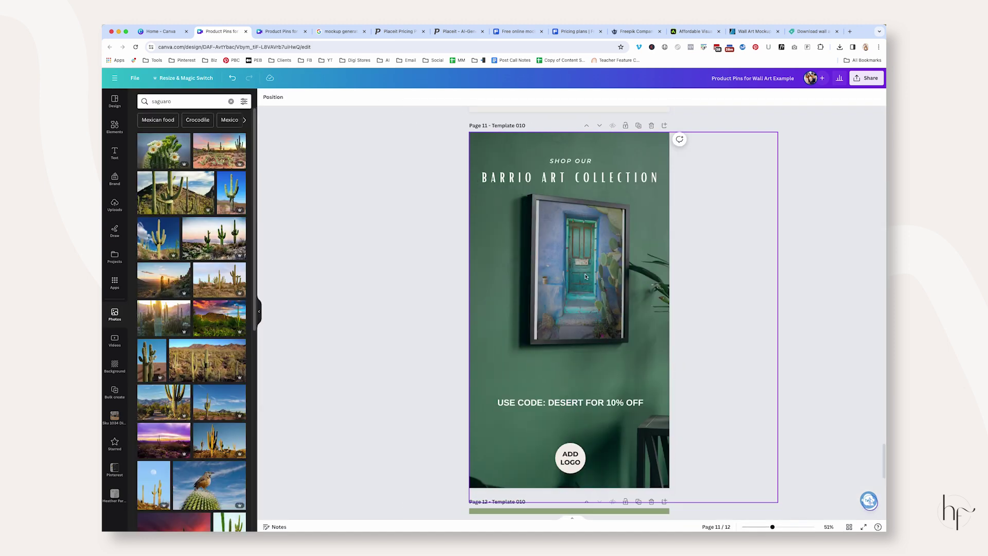
left_click(374, 268)
Review all pin templates in the page overview and open the Desert Vibe calendar pin on page 4
left_click(849, 527)
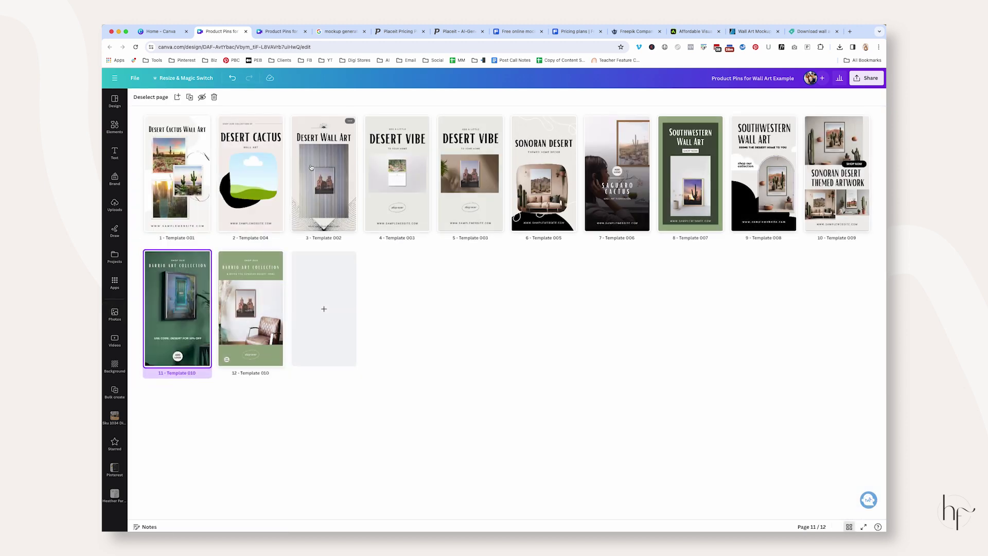
left_click(197, 179)
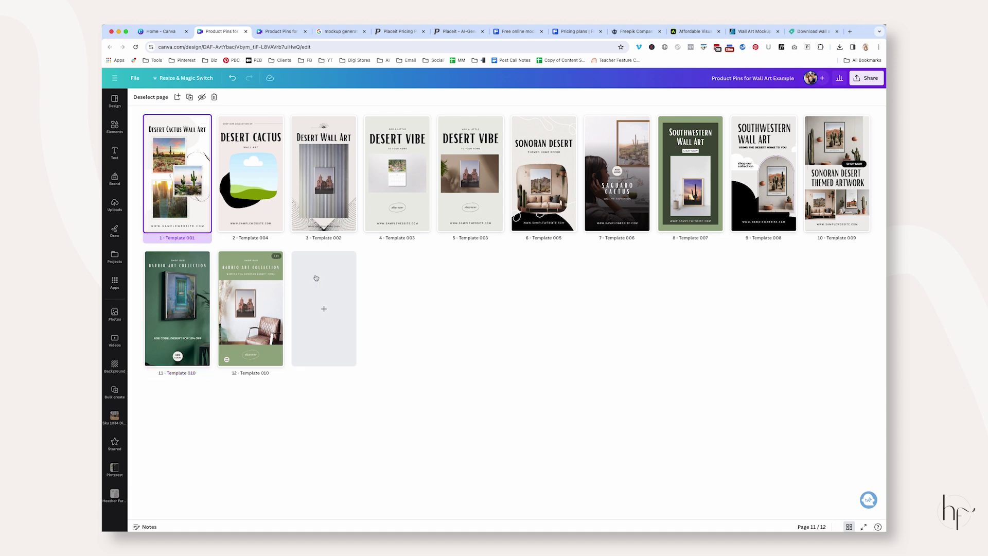
left_click(332, 211)
double_click(380, 201)
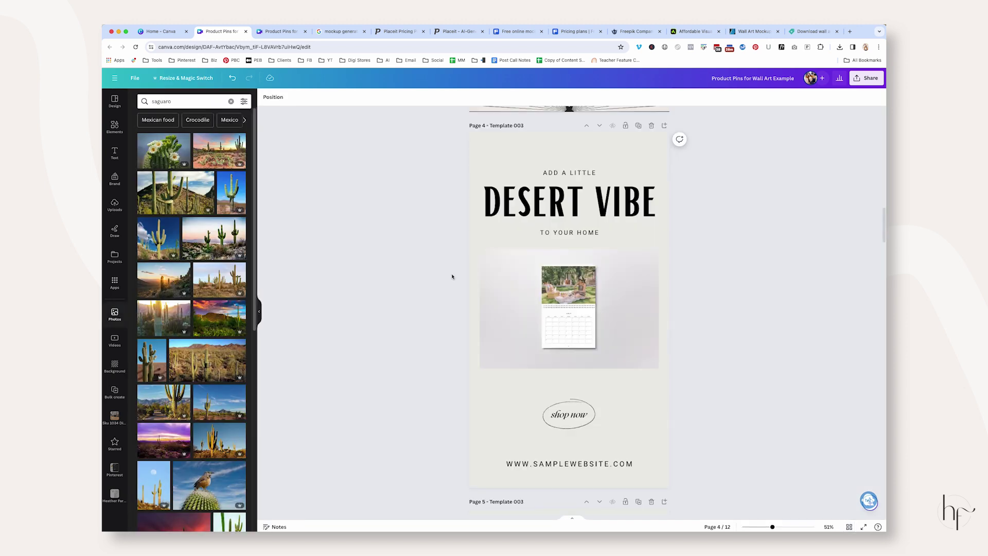